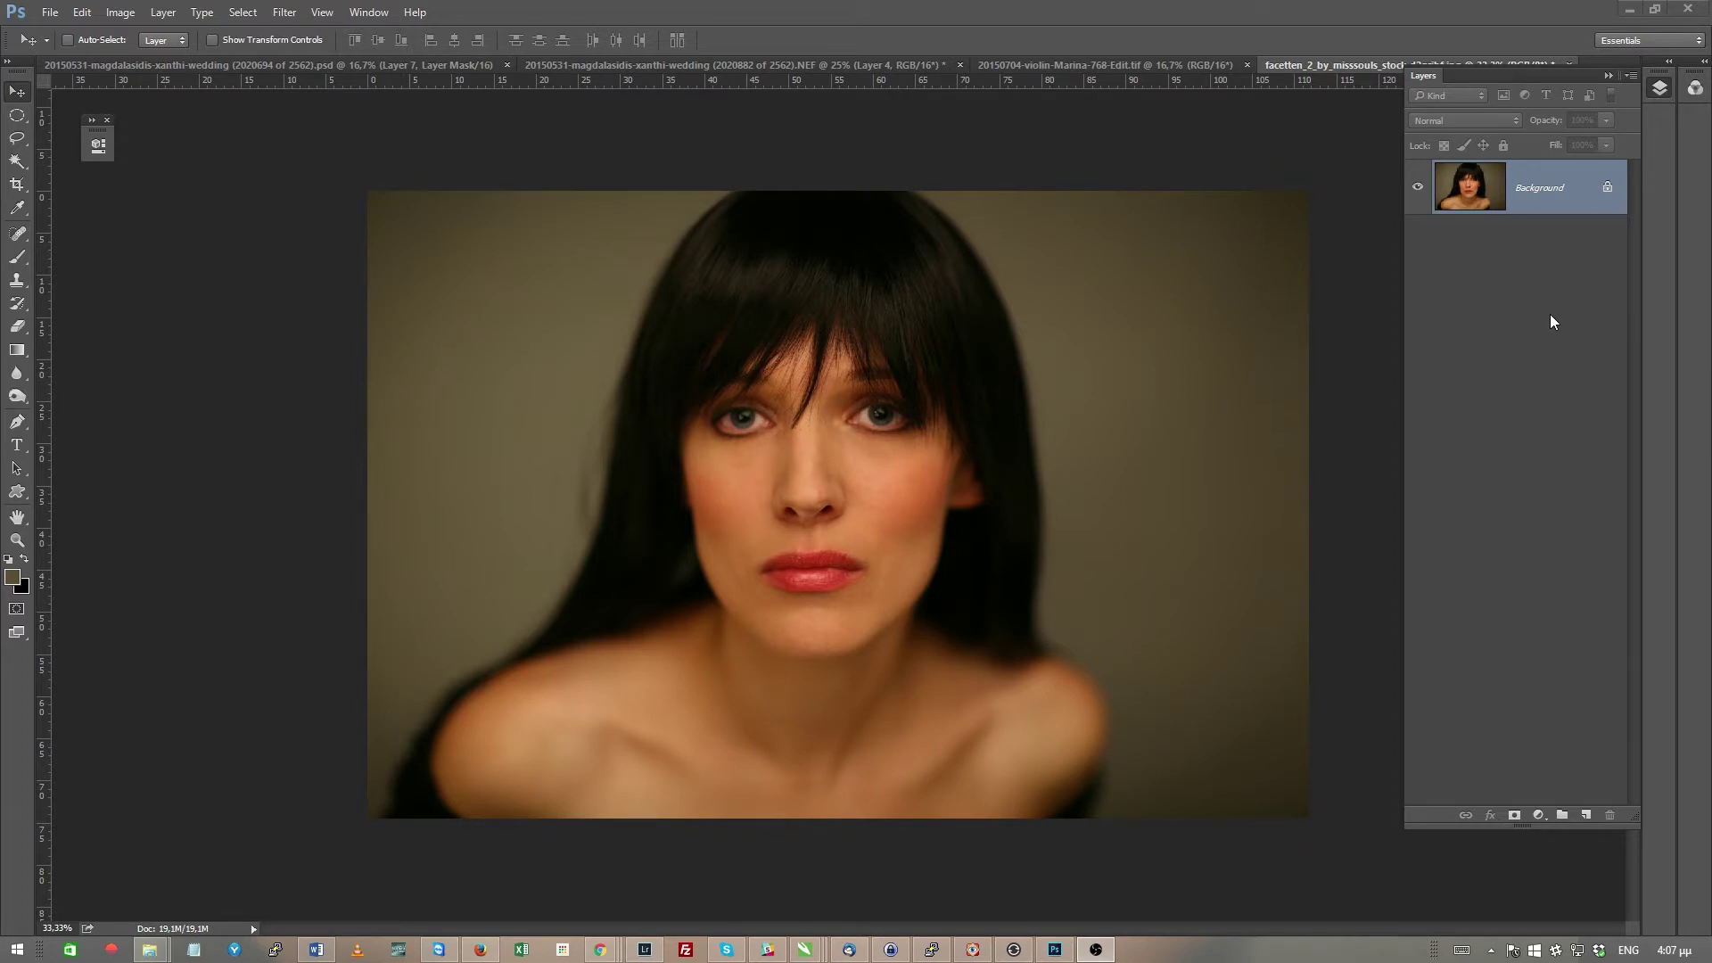
Add a Levels adjustment layer and set its gray point by sampling the olive background
click(1537, 814)
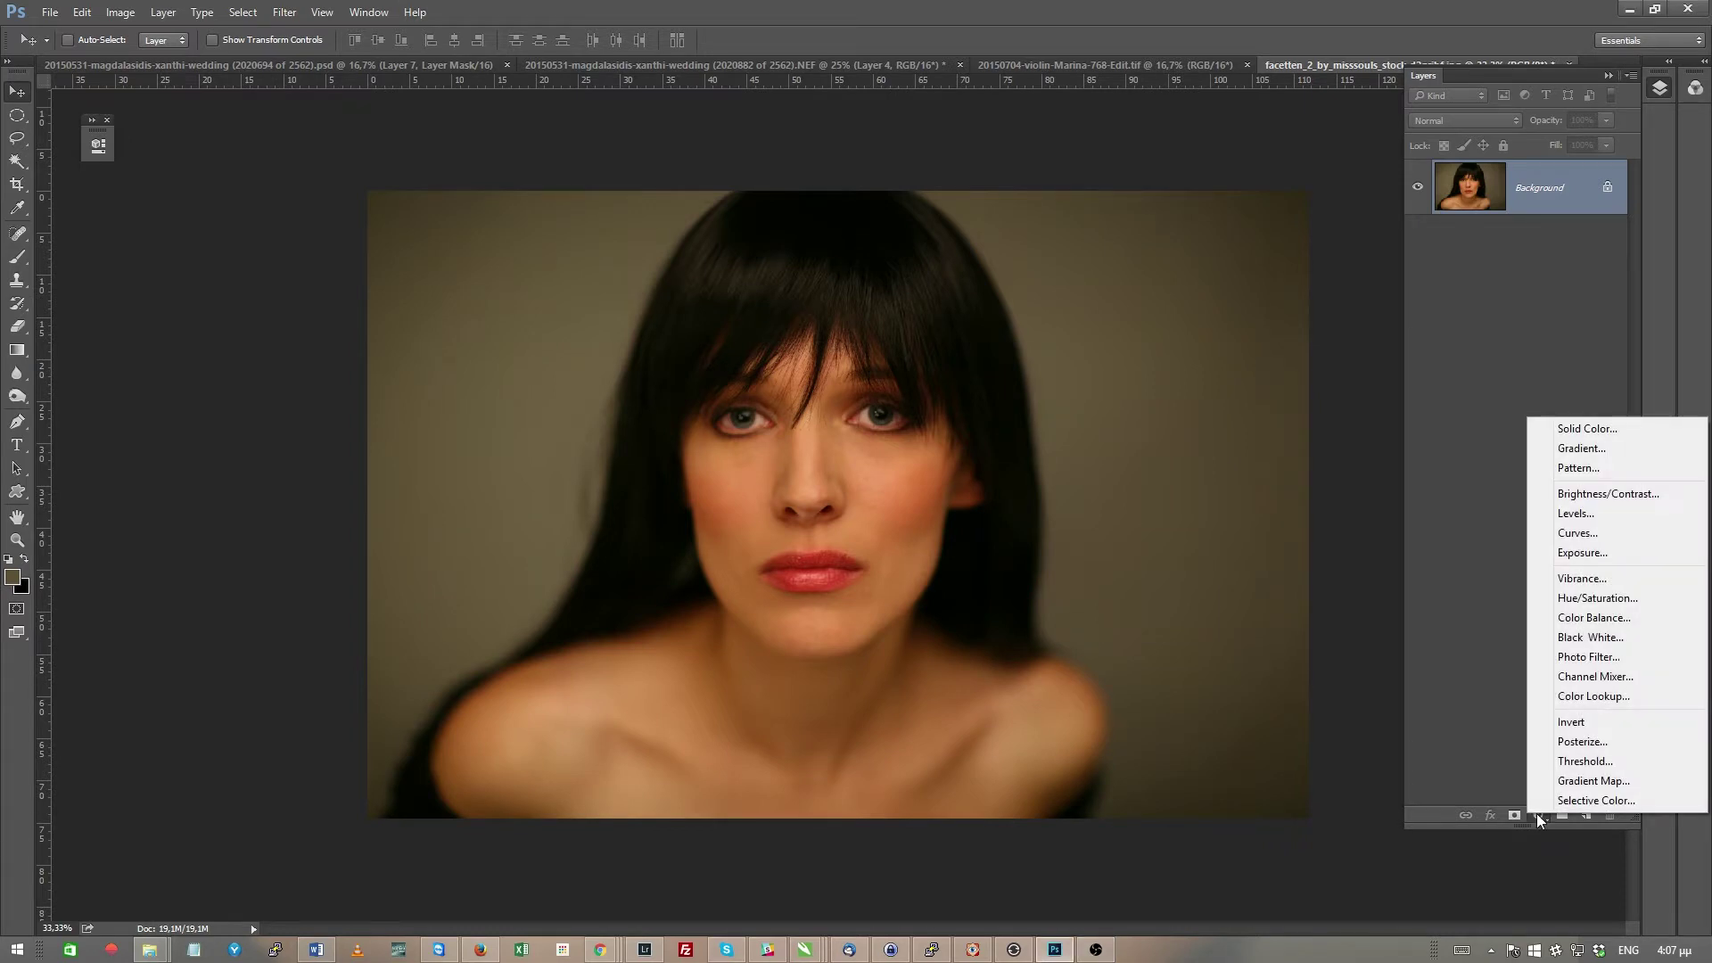
click(1597, 521)
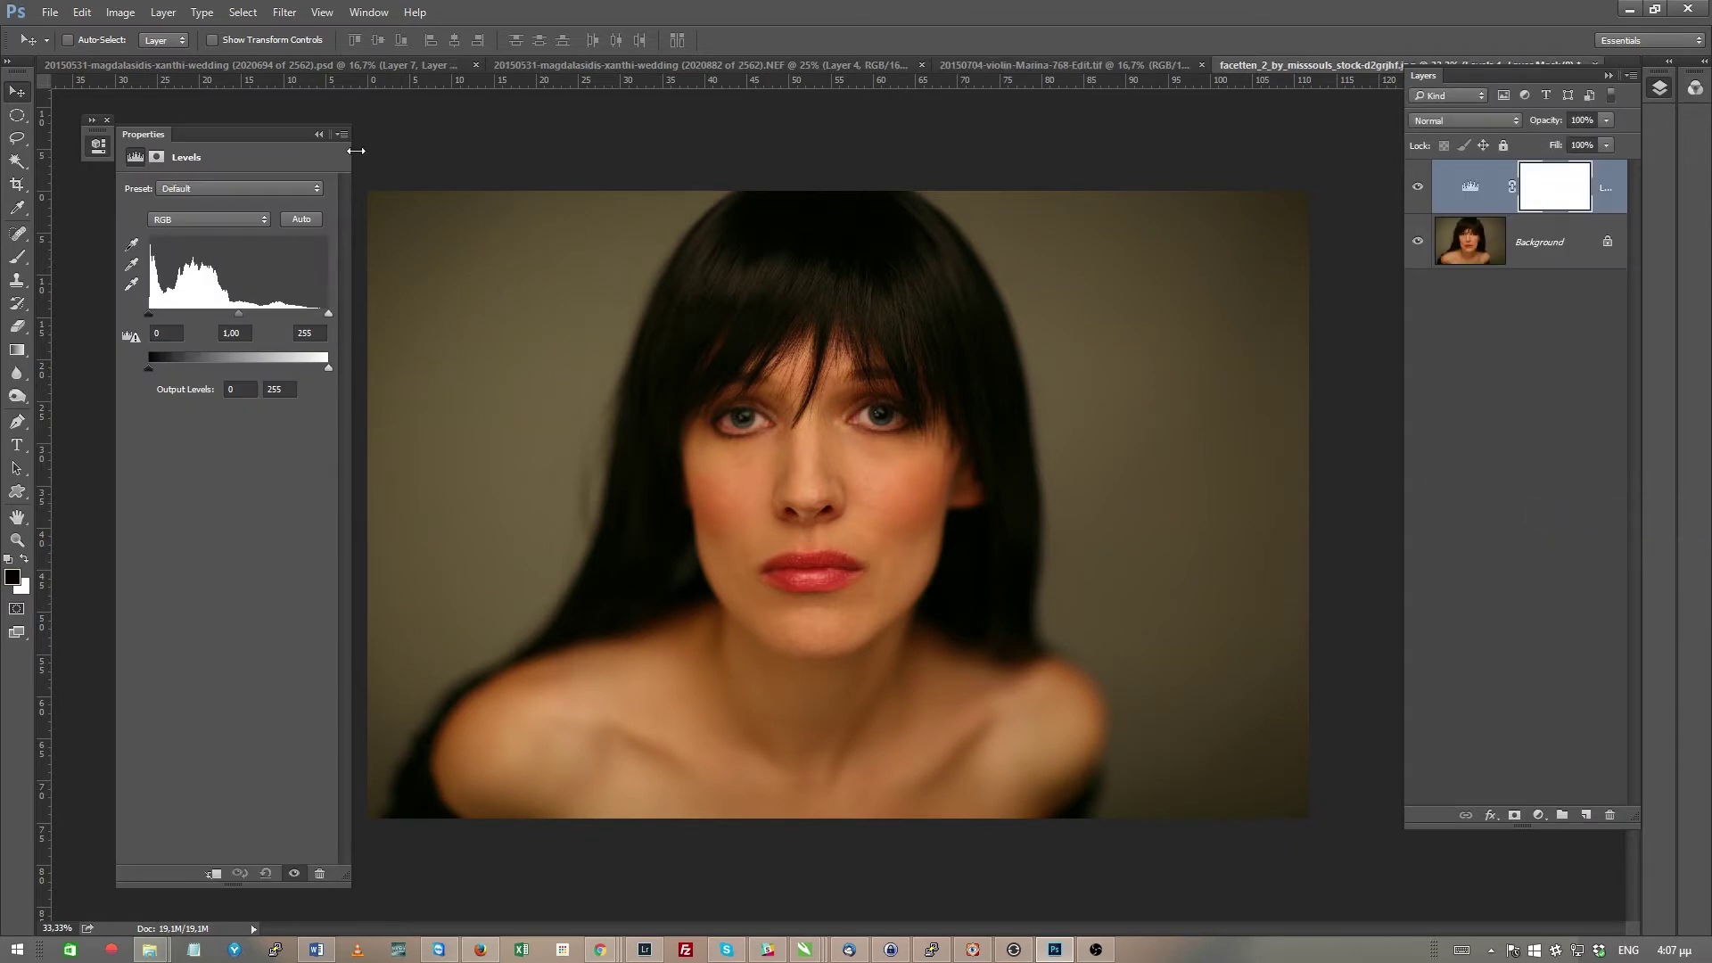
drag(287, 136, 251, 133)
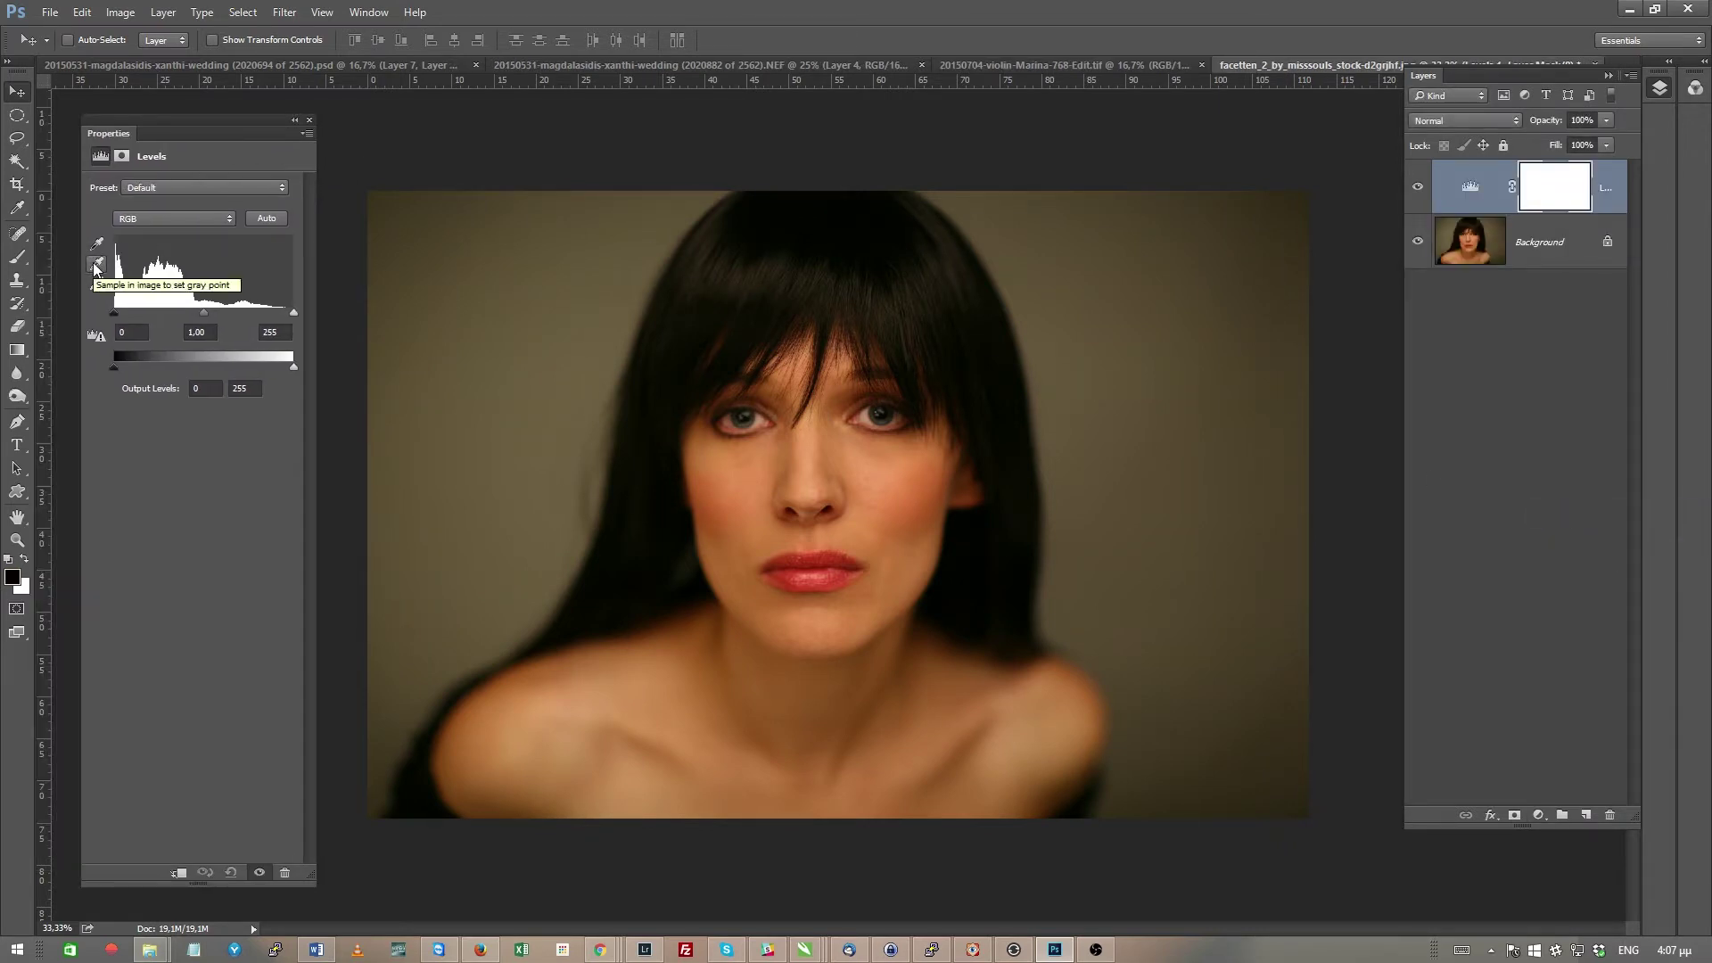
click(96, 266)
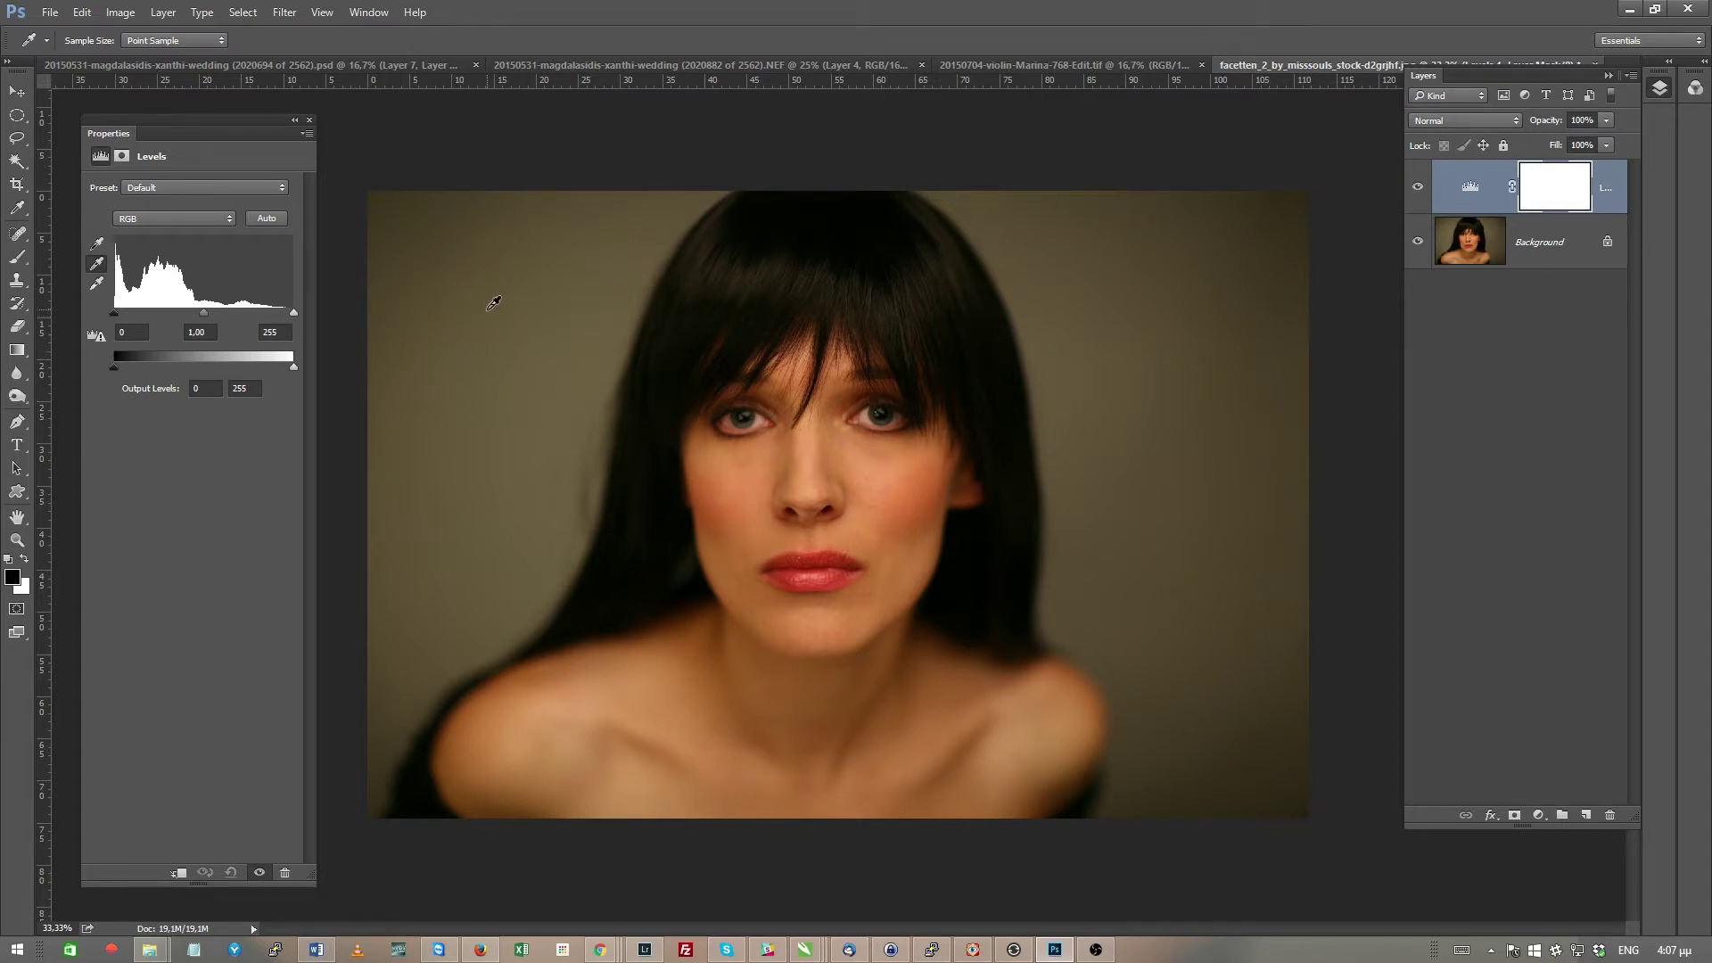
click(493, 303)
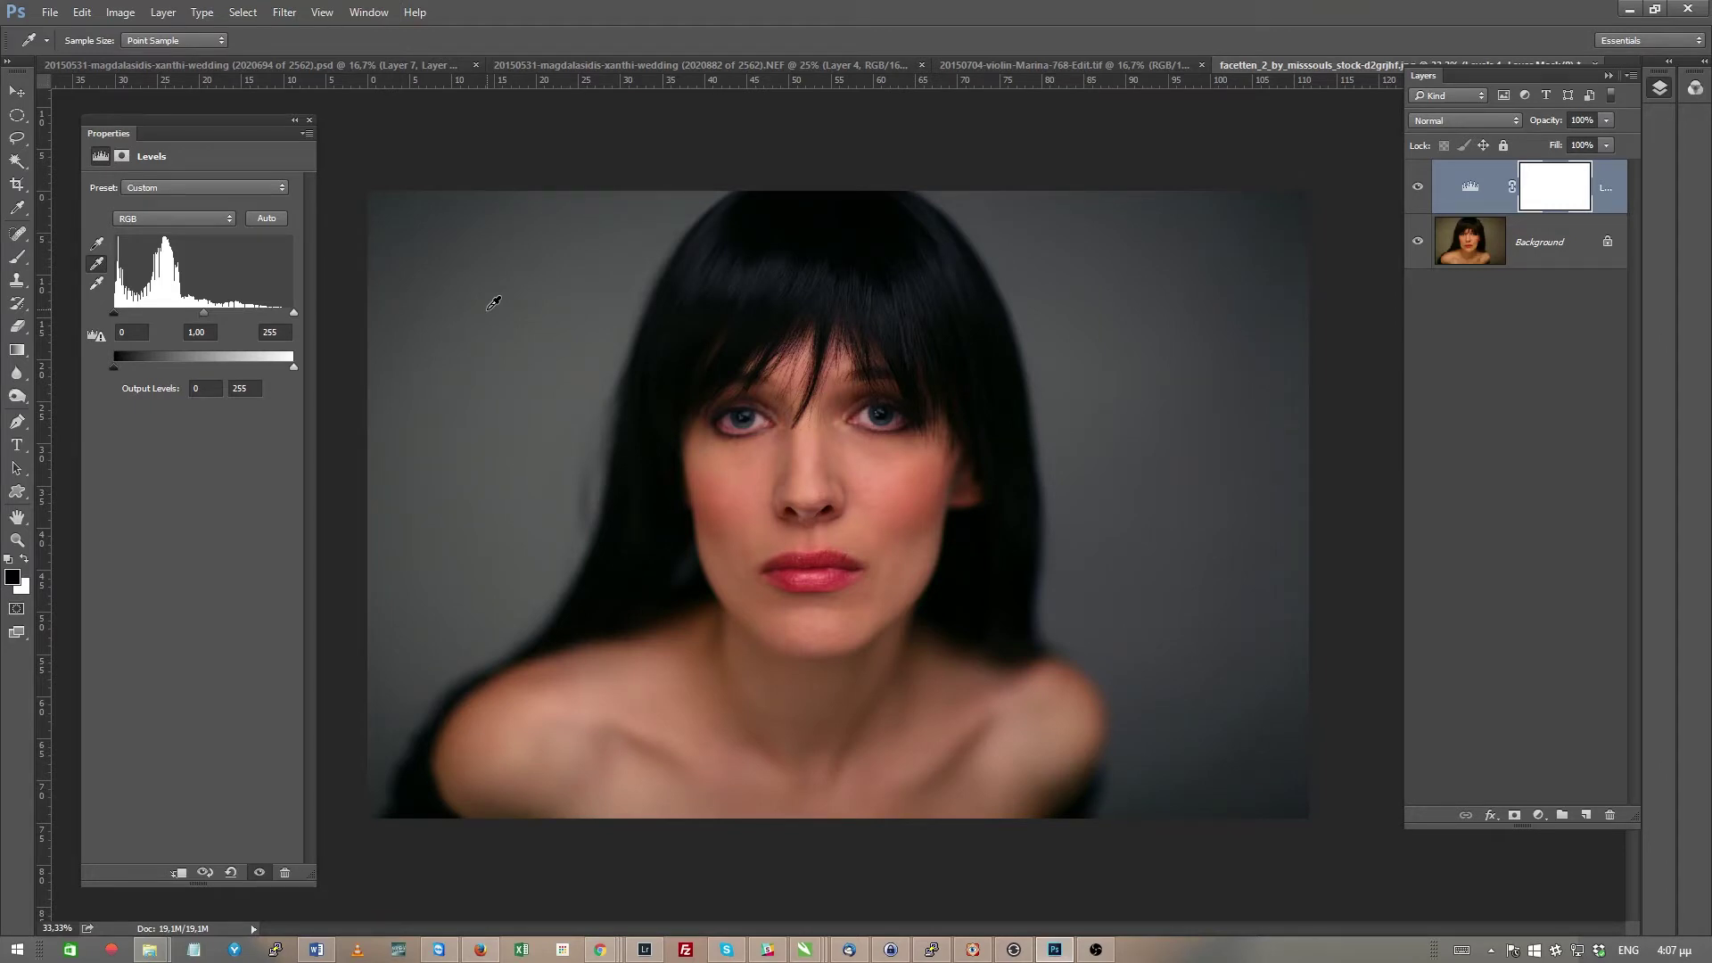
Resample many backdrop spots with the gray-point eyedropper until the background turns neutral grey
click(462, 268)
click(535, 236)
click(592, 249)
click(569, 389)
click(526, 451)
click(389, 534)
click(392, 419)
click(428, 267)
click(535, 241)
click(414, 242)
click(526, 221)
click(616, 267)
click(650, 291)
click(656, 250)
click(575, 357)
click(447, 356)
click(509, 307)
click(575, 284)
click(547, 325)
click(509, 360)
click(501, 408)
Set the Levels white input to 227 and the midtones to 1.15
drag(293, 313, 286, 313)
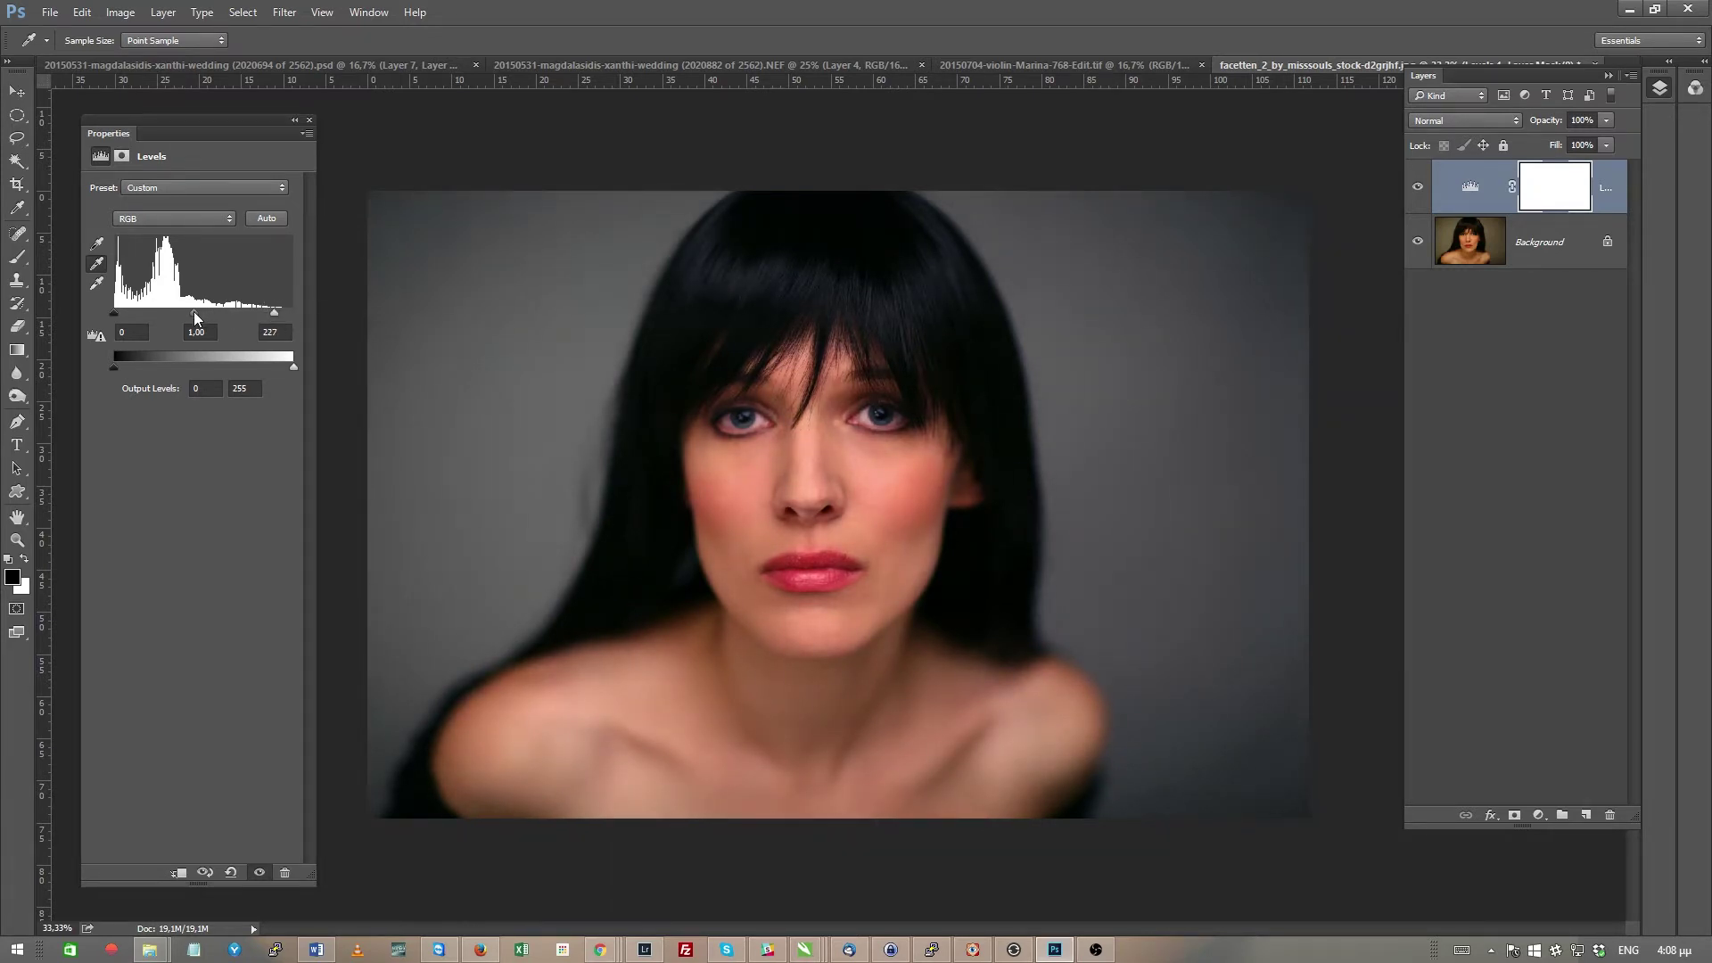
drag(197, 312, 108, 313)
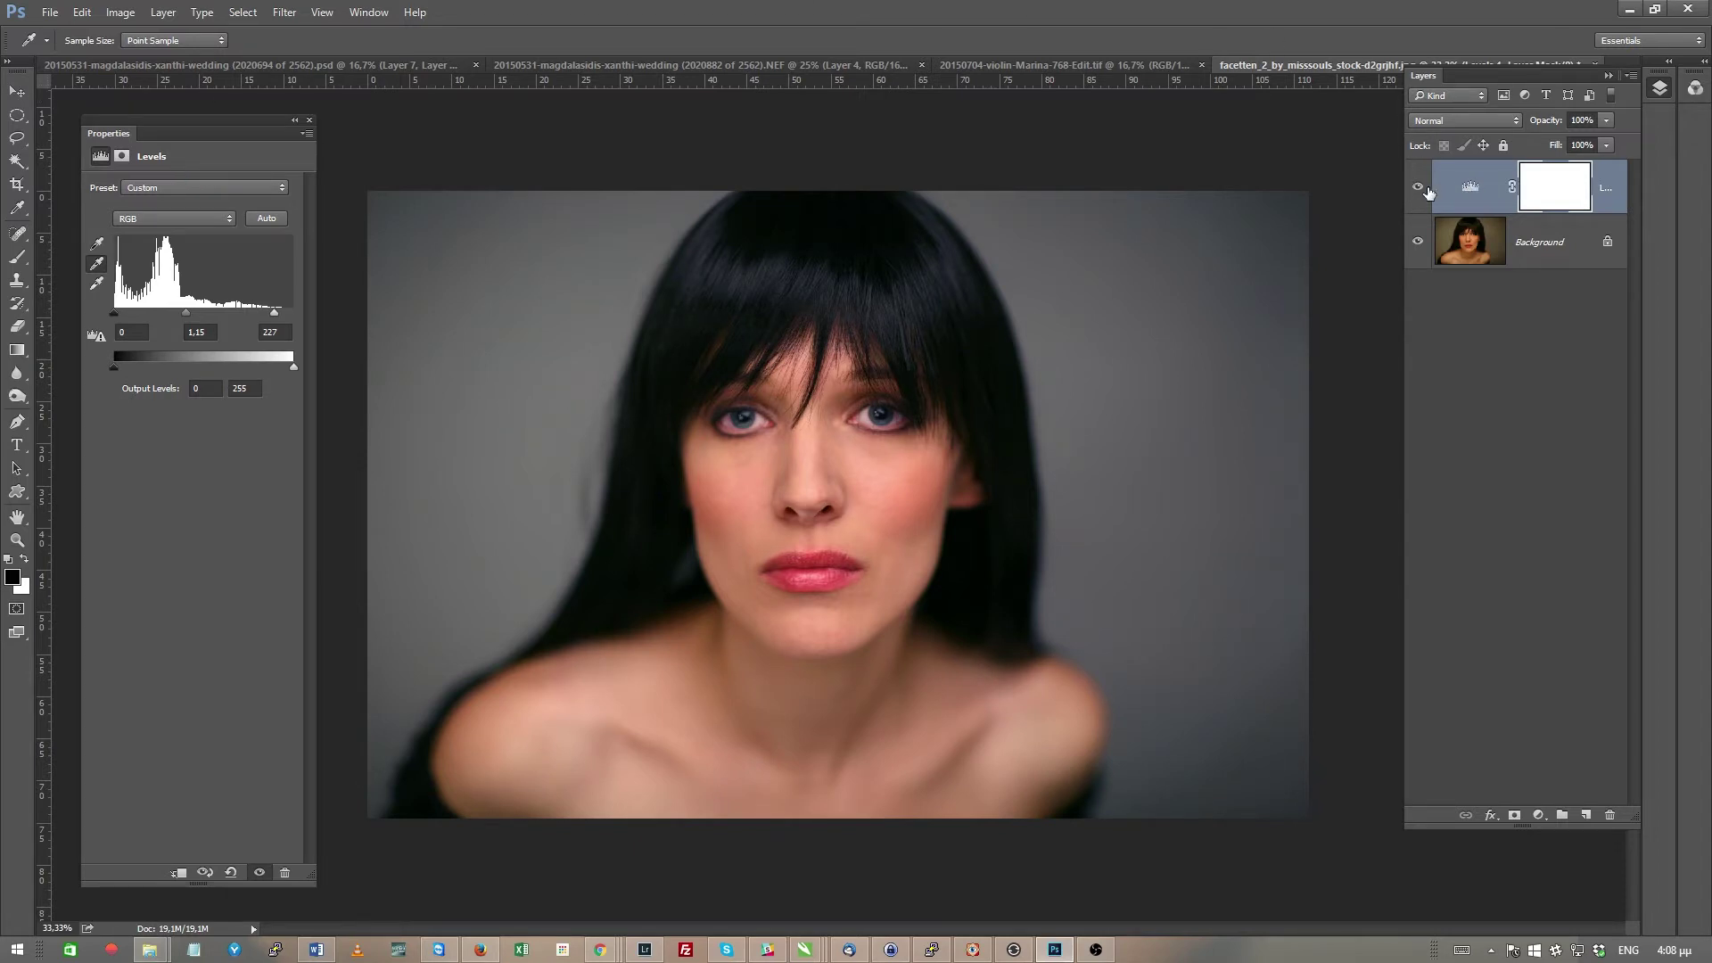
Compare the image with and without Levels, leave Levels hidden, and select the Background layer
click(1420, 187)
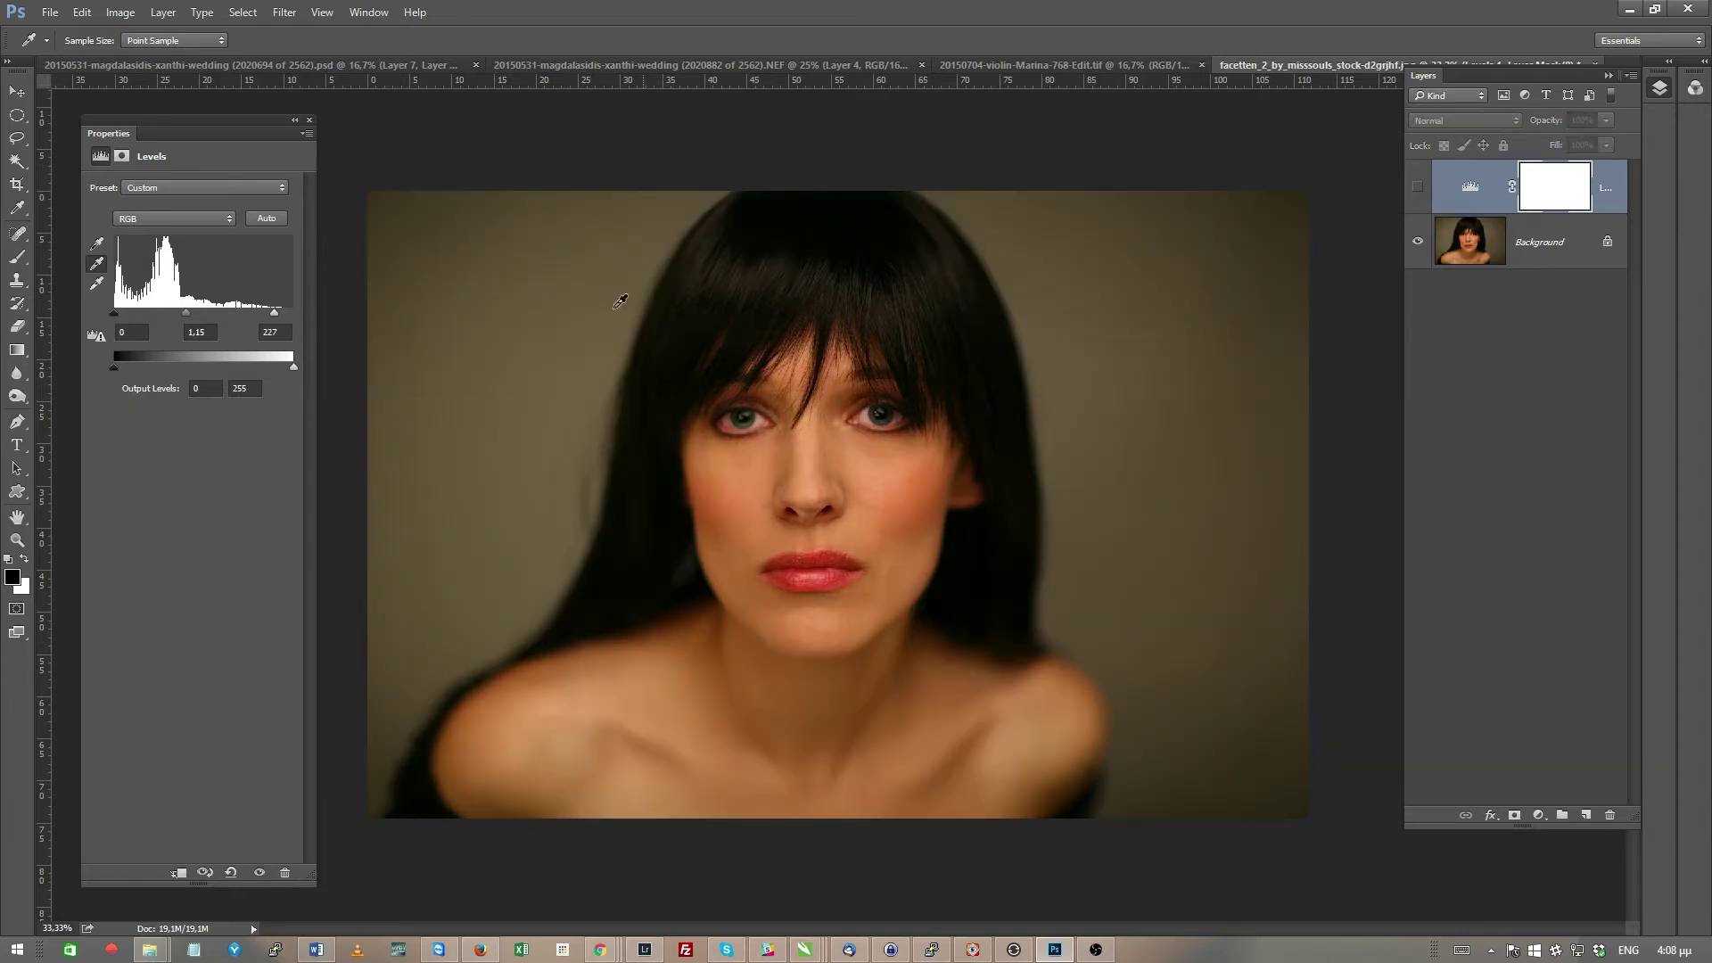
click(1417, 186)
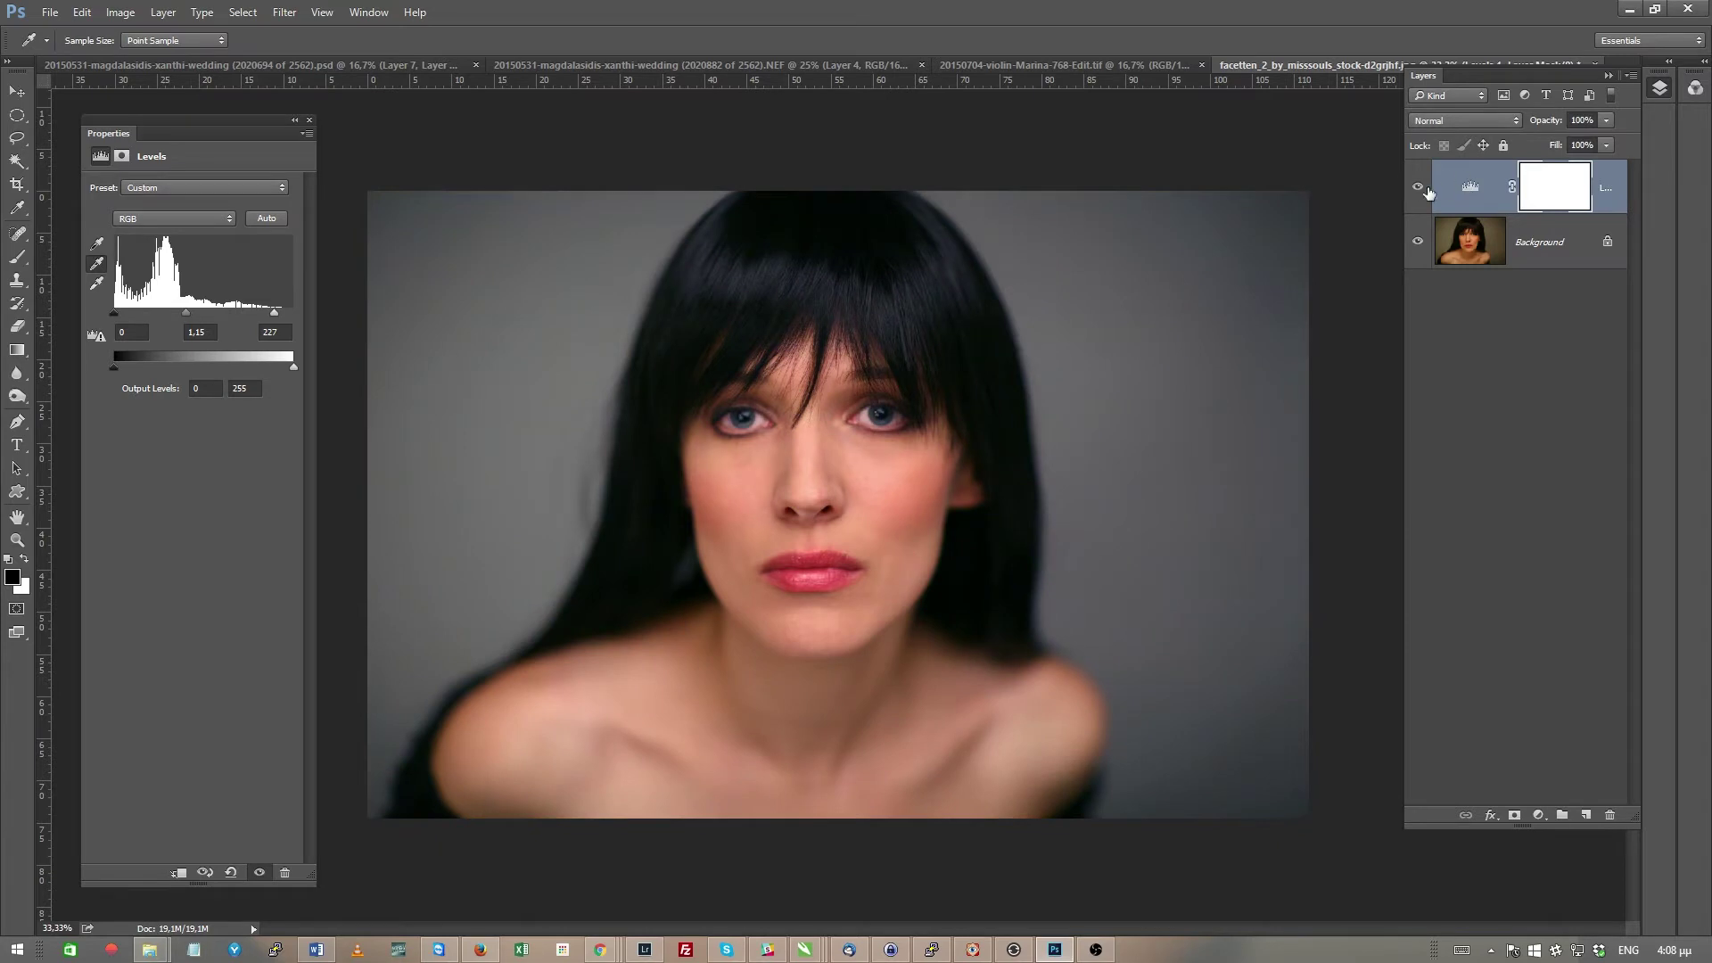
key(v)
click(1489, 186)
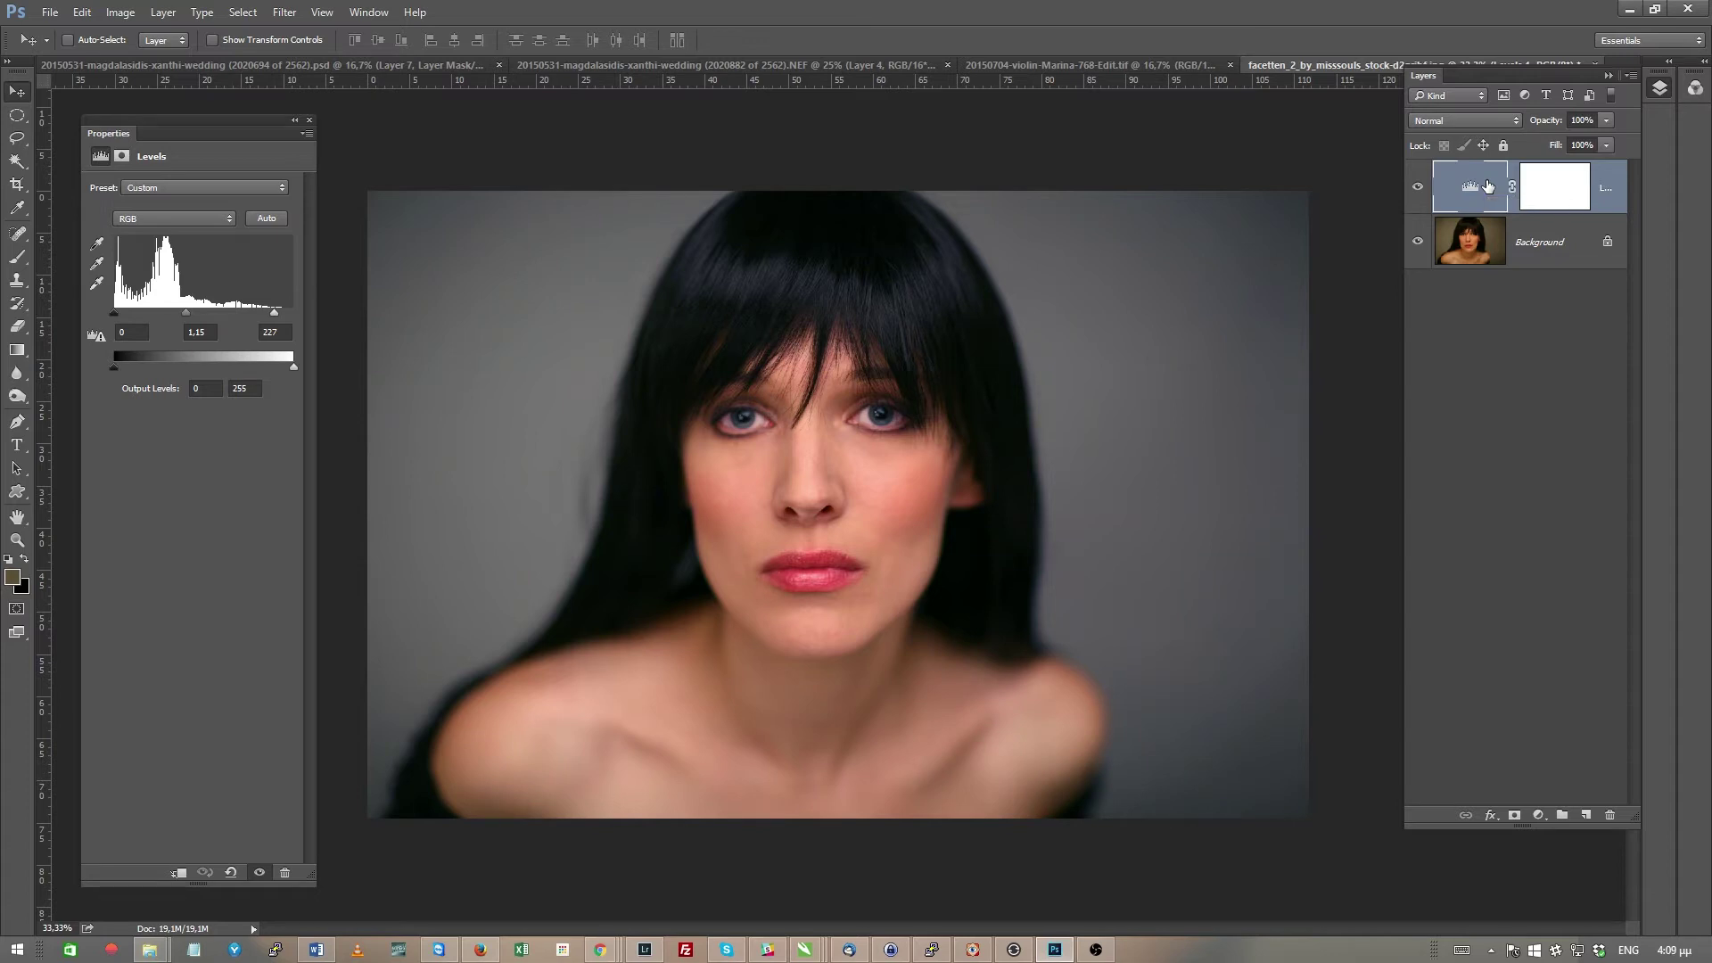
click(1418, 189)
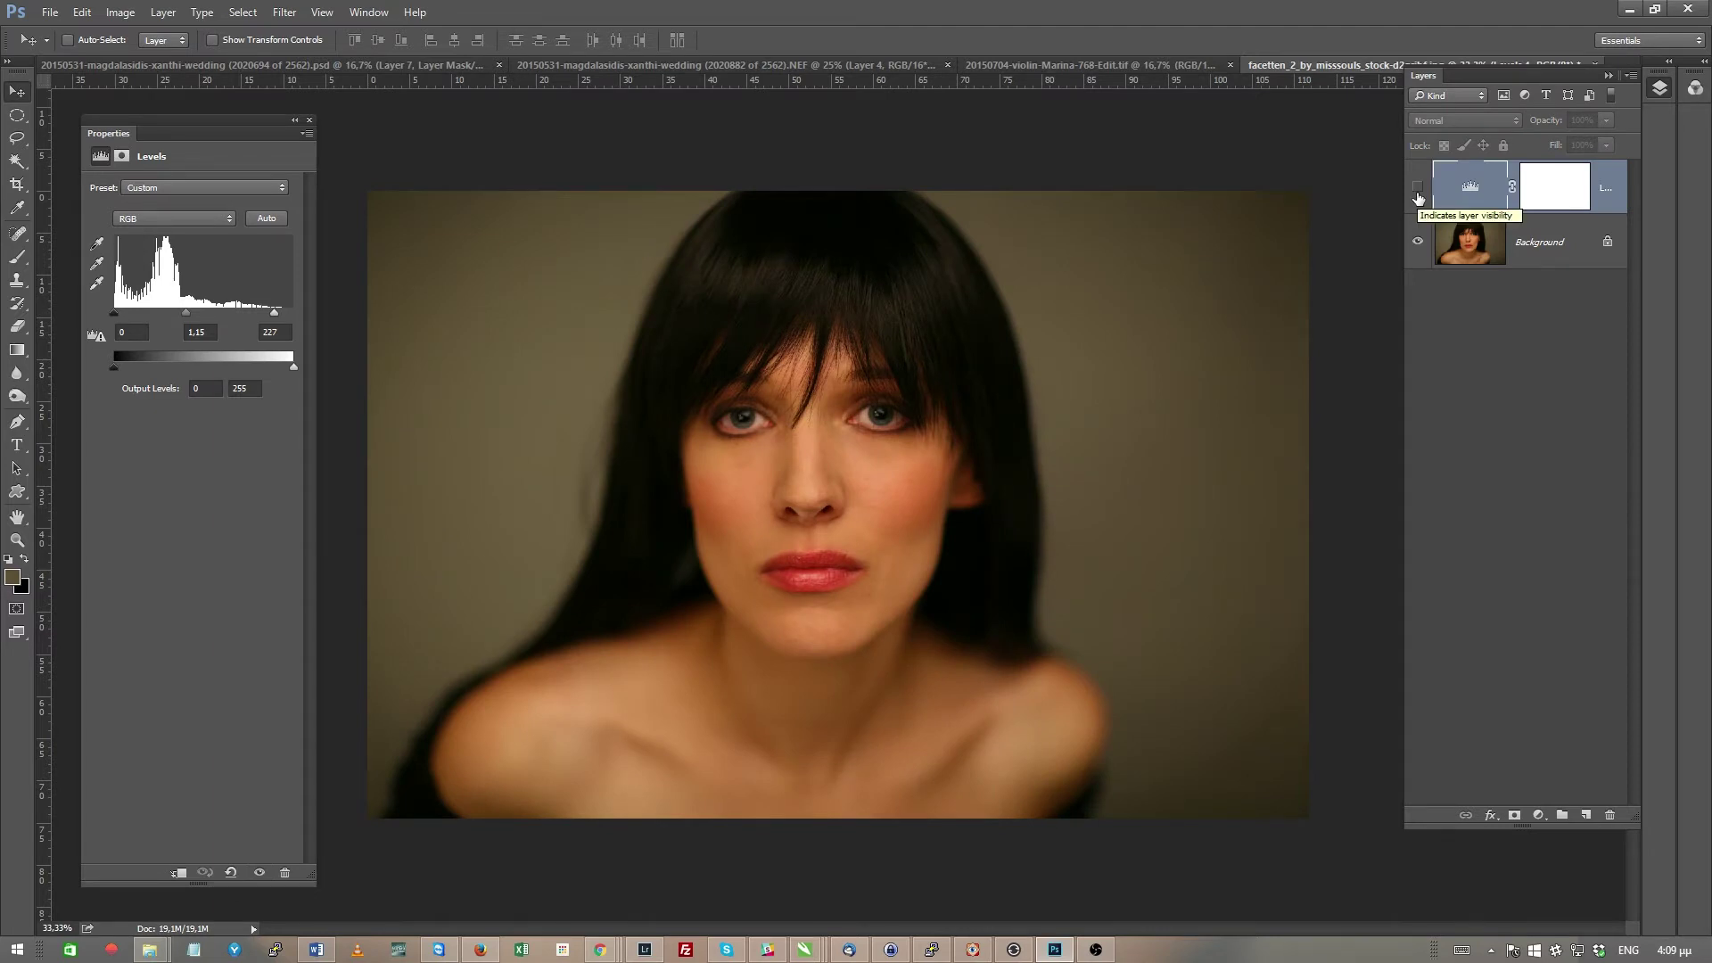
click(1534, 247)
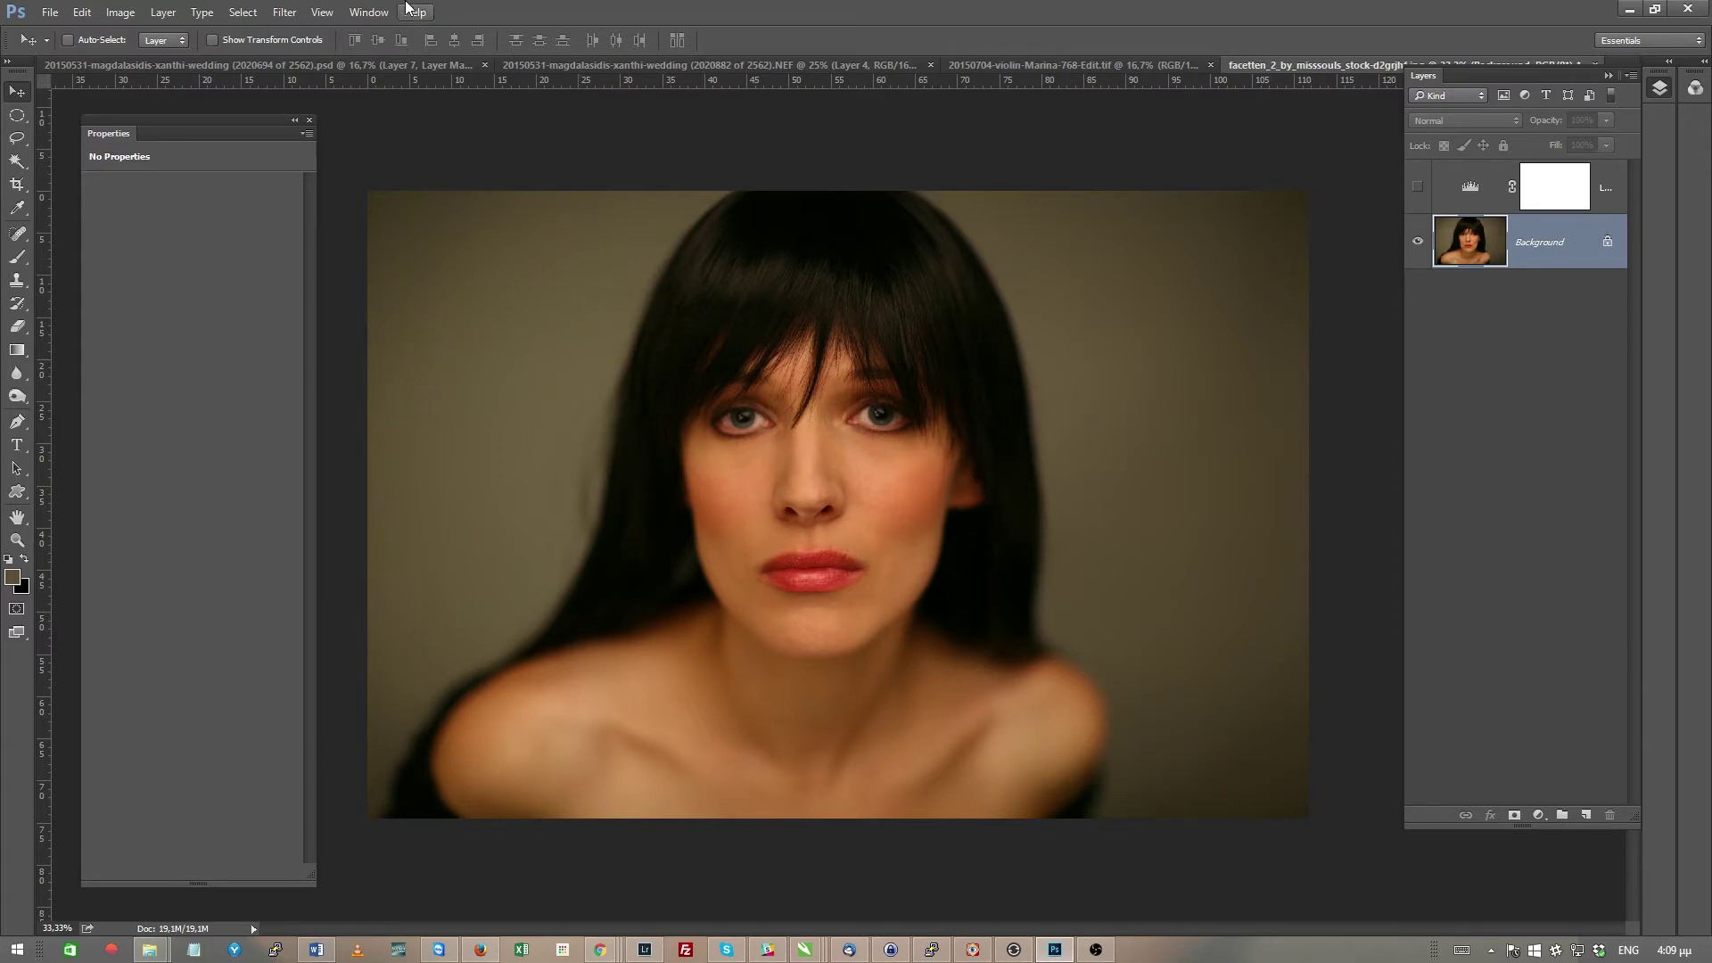
In the Camera Raw Filter, set white balance from the grey background to Temperature -25, Tint +13
click(290, 12)
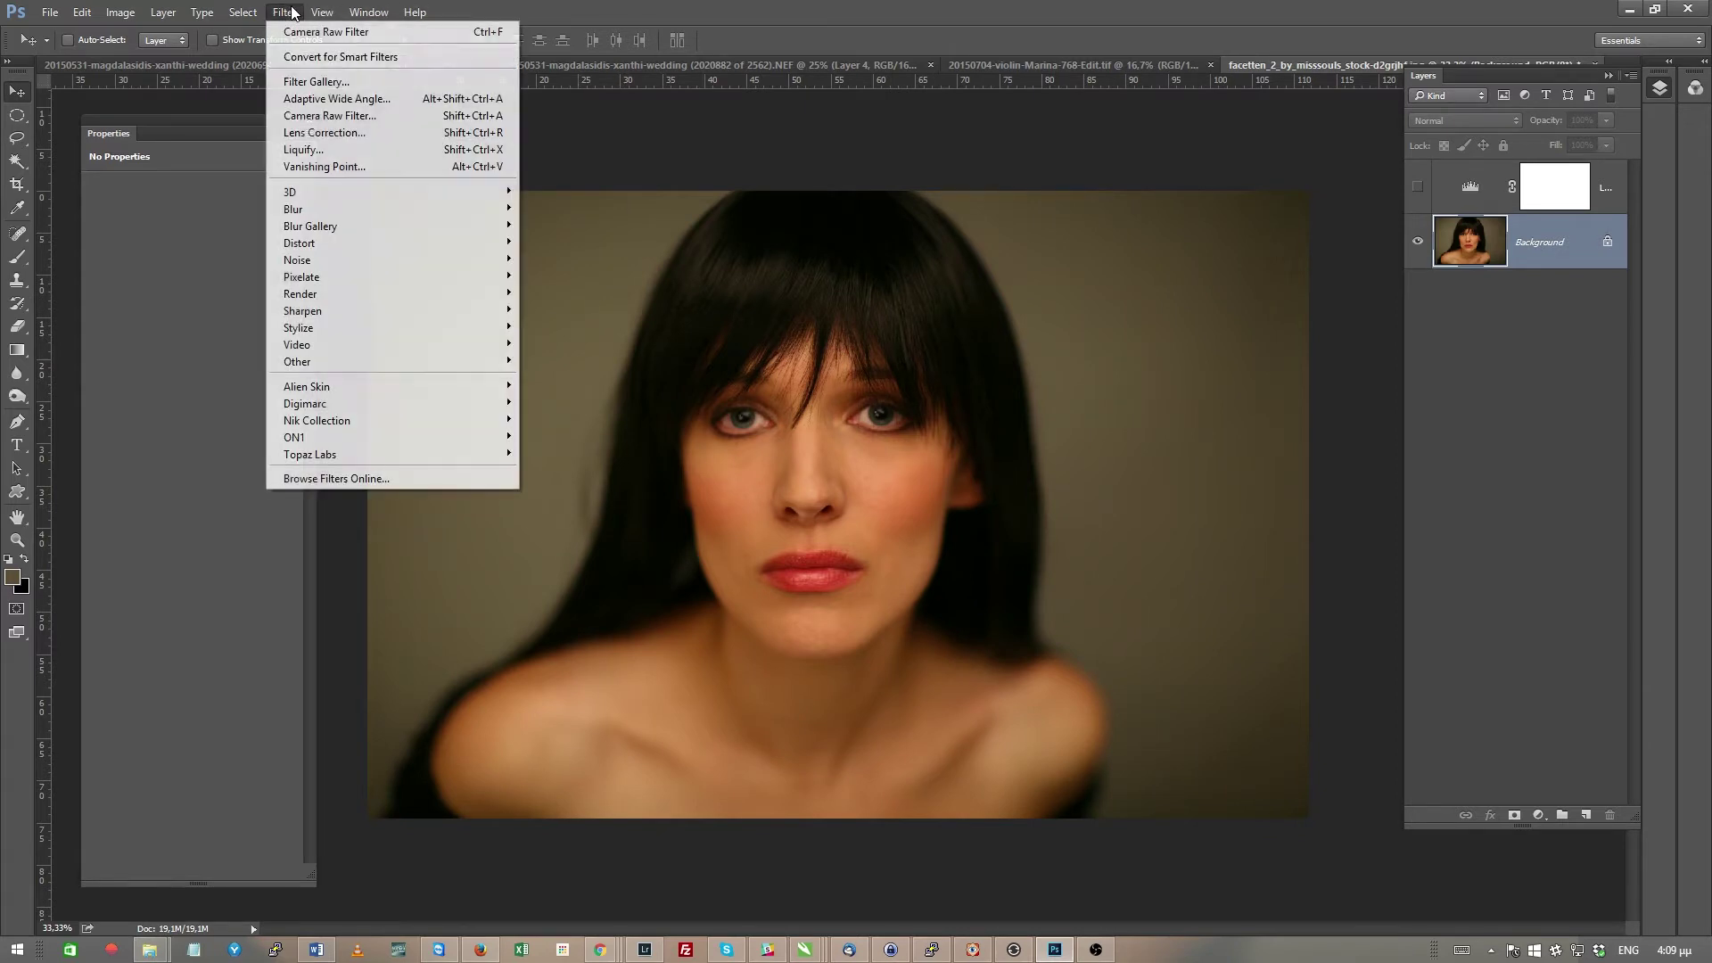
click(328, 115)
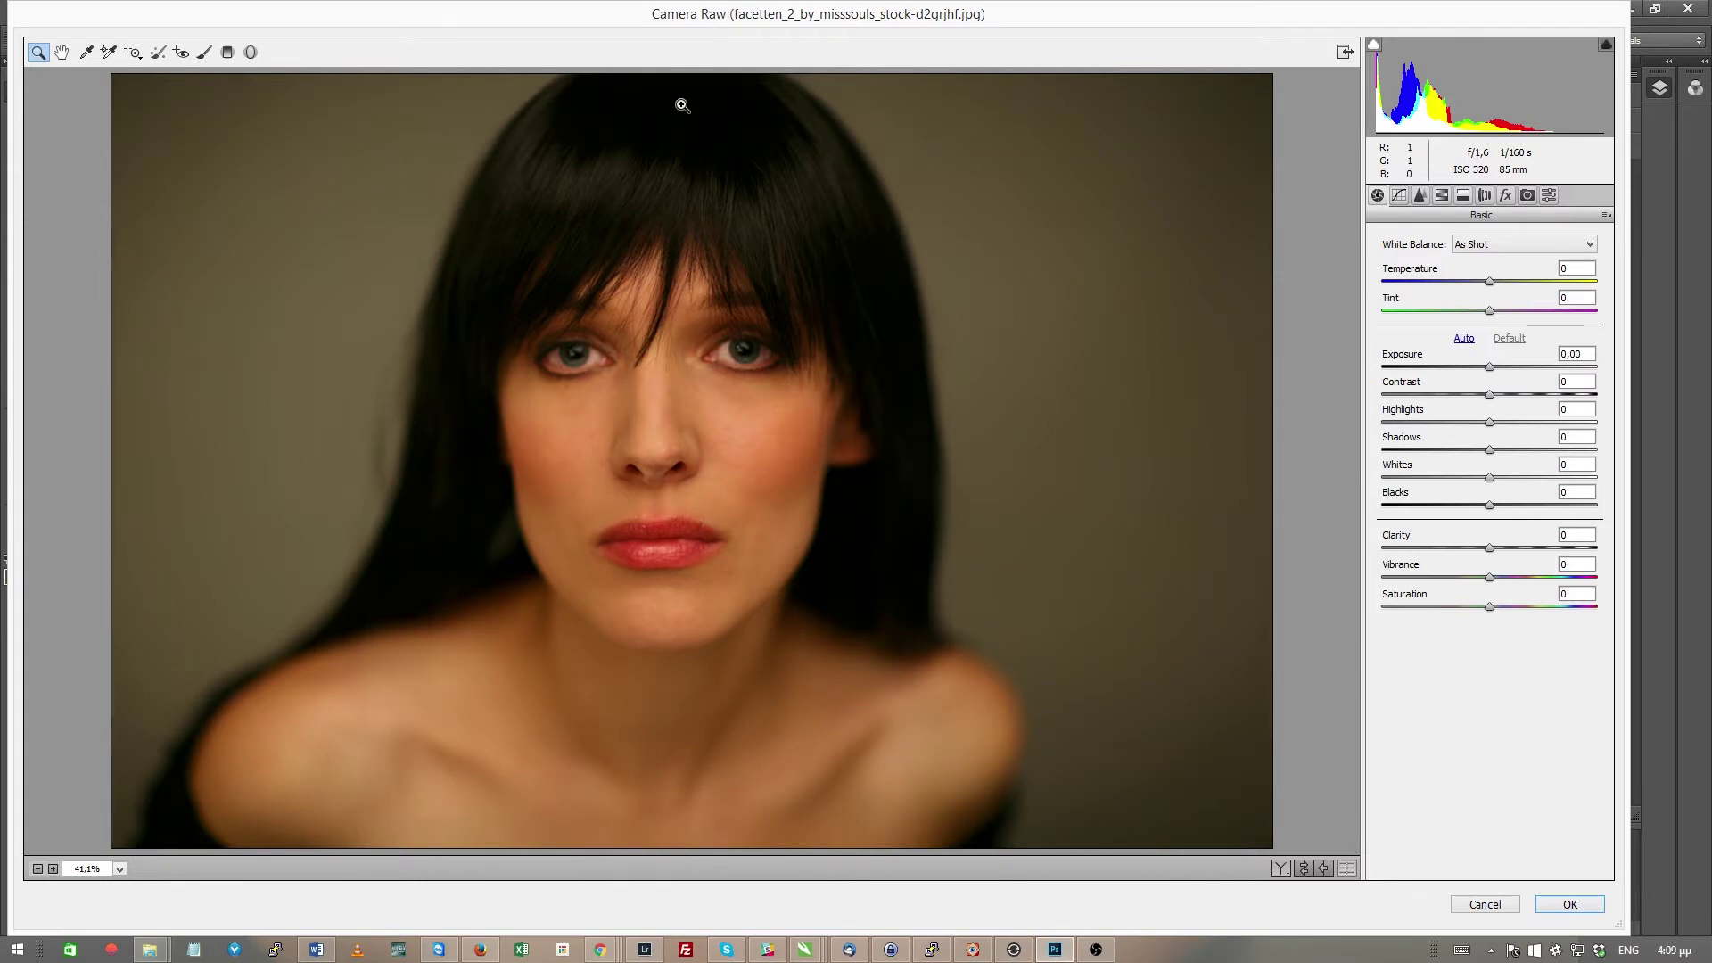
click(85, 55)
click(314, 198)
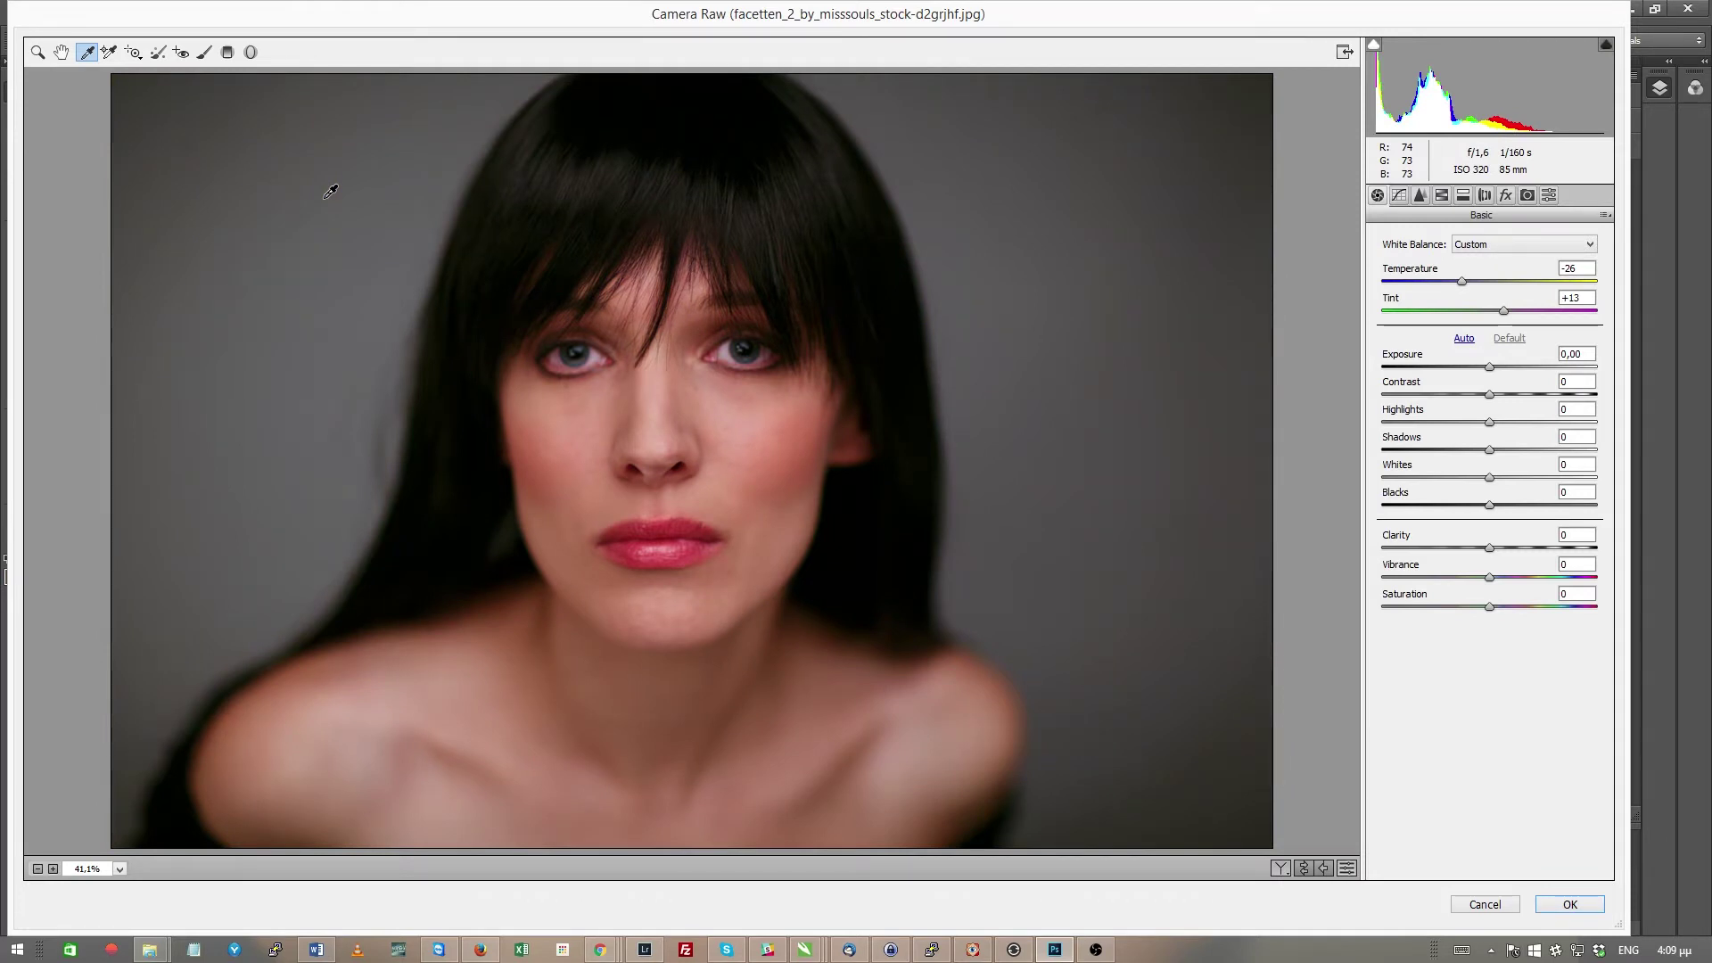
click(319, 211)
click(300, 192)
click(233, 173)
click(332, 251)
click(338, 263)
Lower Camera Raw Vibrance to -15 and bring up the HSL / Grayscale controls
click(1441, 196)
click(1381, 194)
drag(1488, 577, 1468, 578)
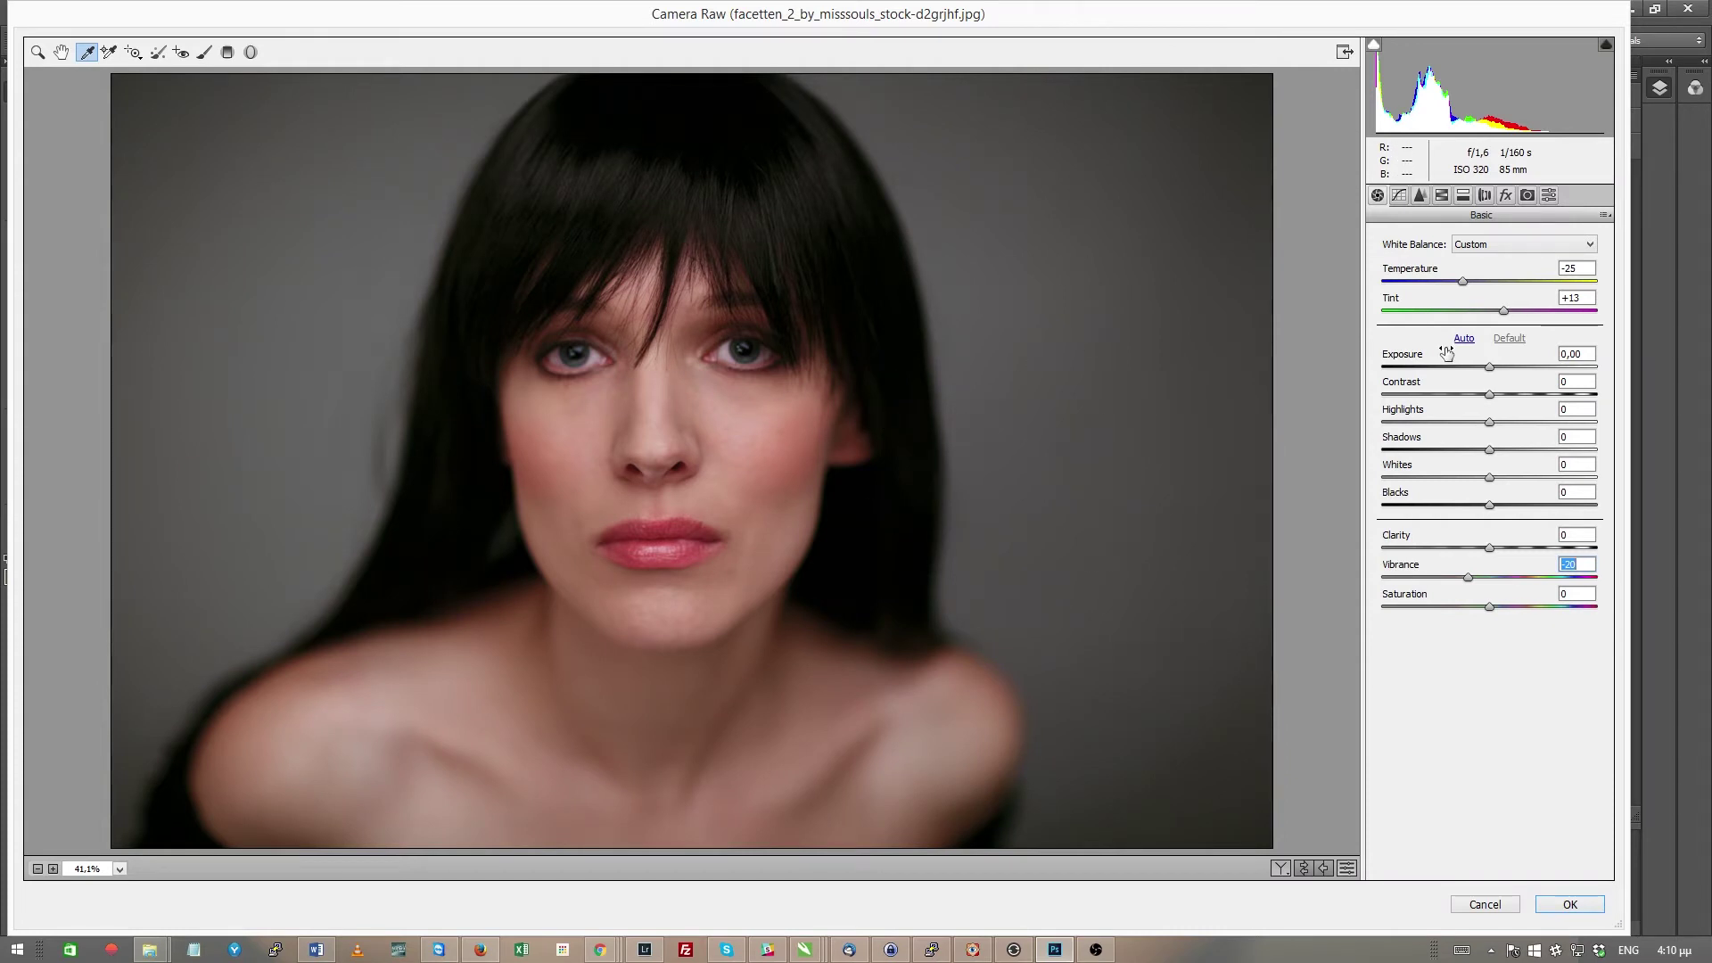
click(1441, 195)
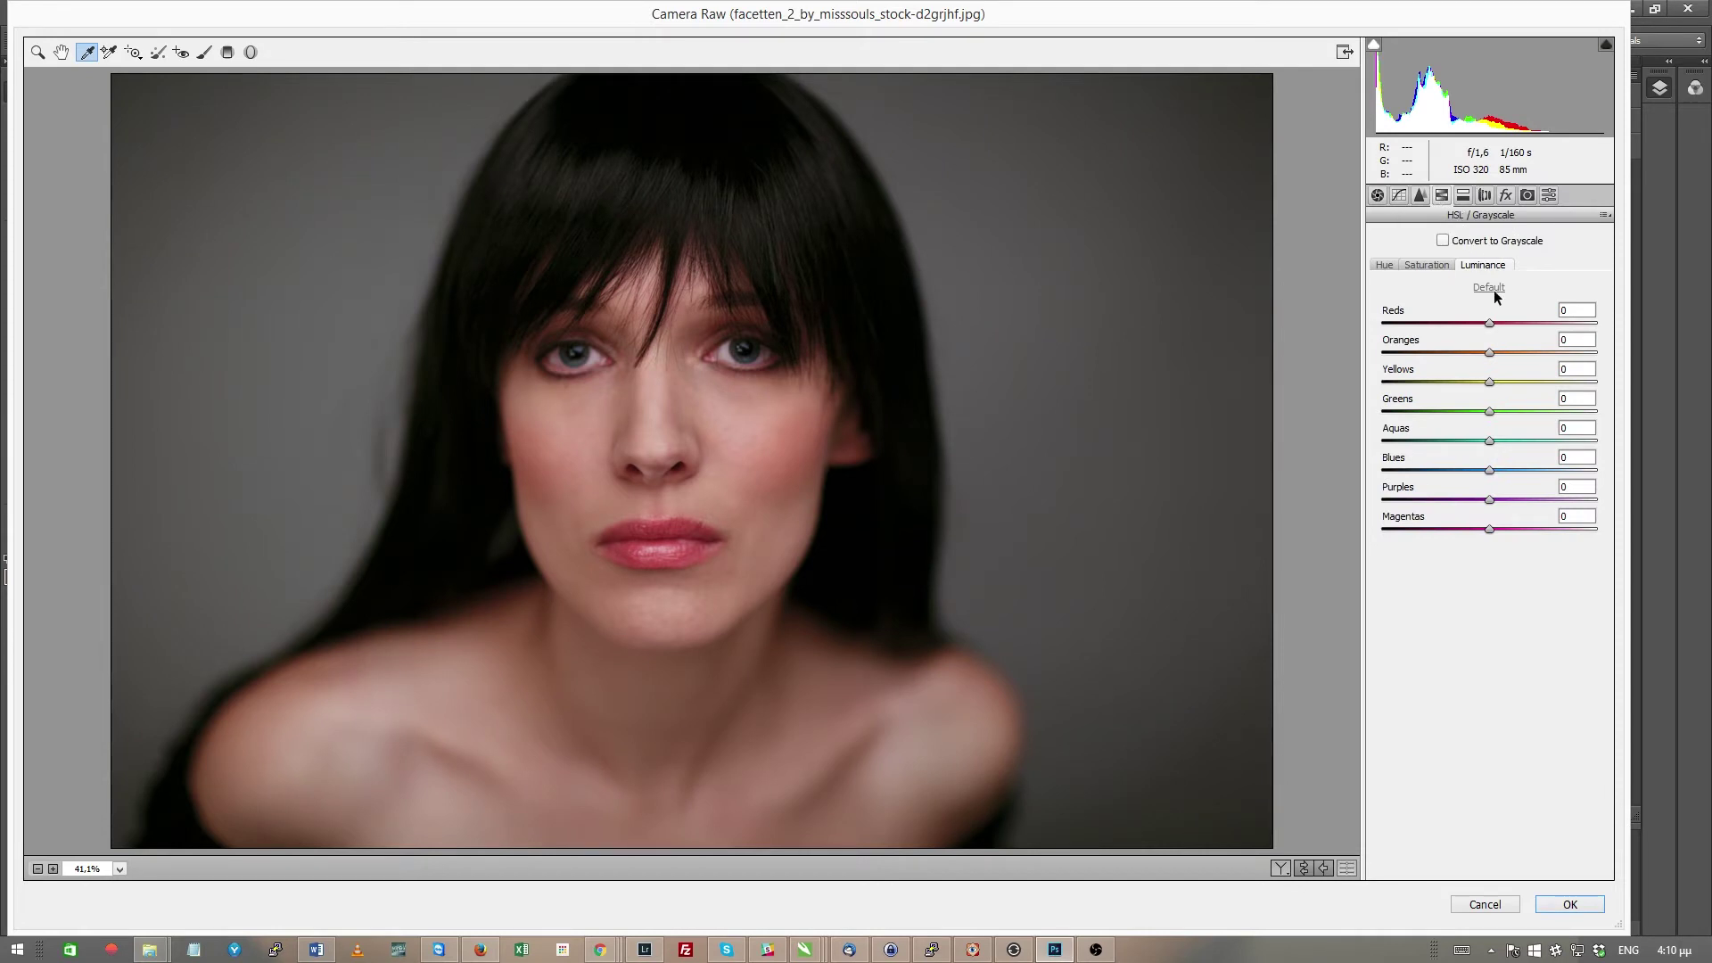
Desaturate Yellows to -13 and Reds to -42 in Camera Raw's HSL Saturation settings
click(1424, 265)
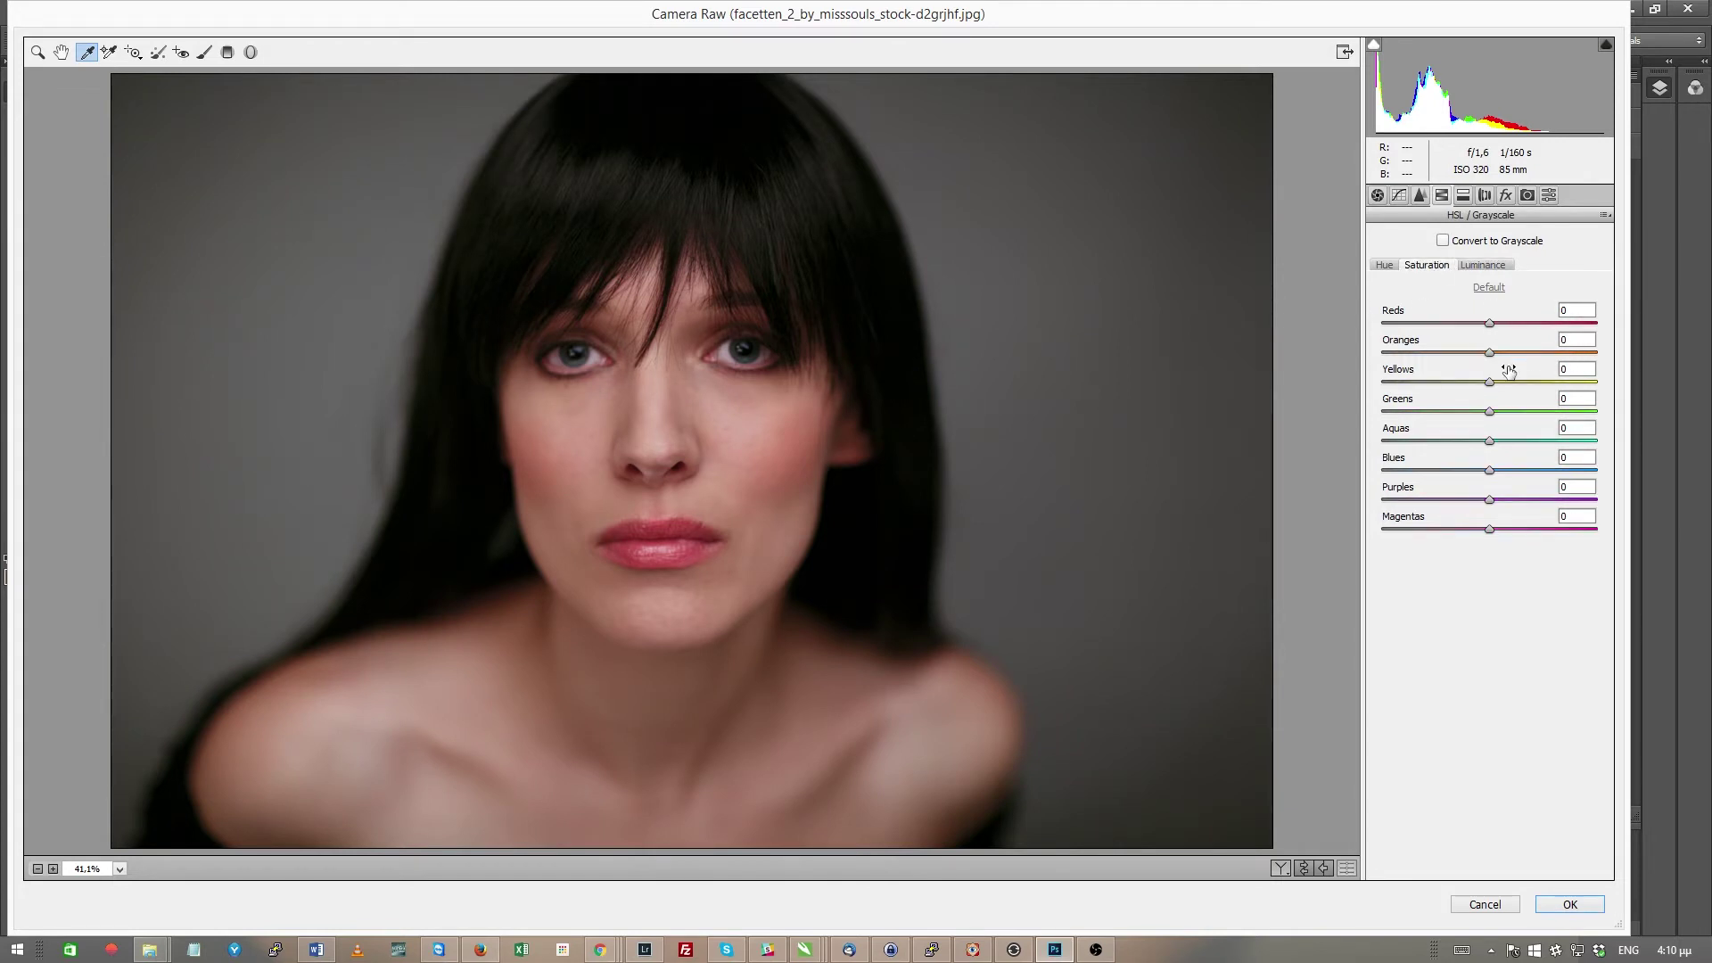
mouse_move(1489, 383)
mouse_down()
mouse_move(1474, 383)
mouse_move(1469, 331)
mouse_up()
drag(1465, 337, 1453, 331)
drag(1452, 325, 1436, 329)
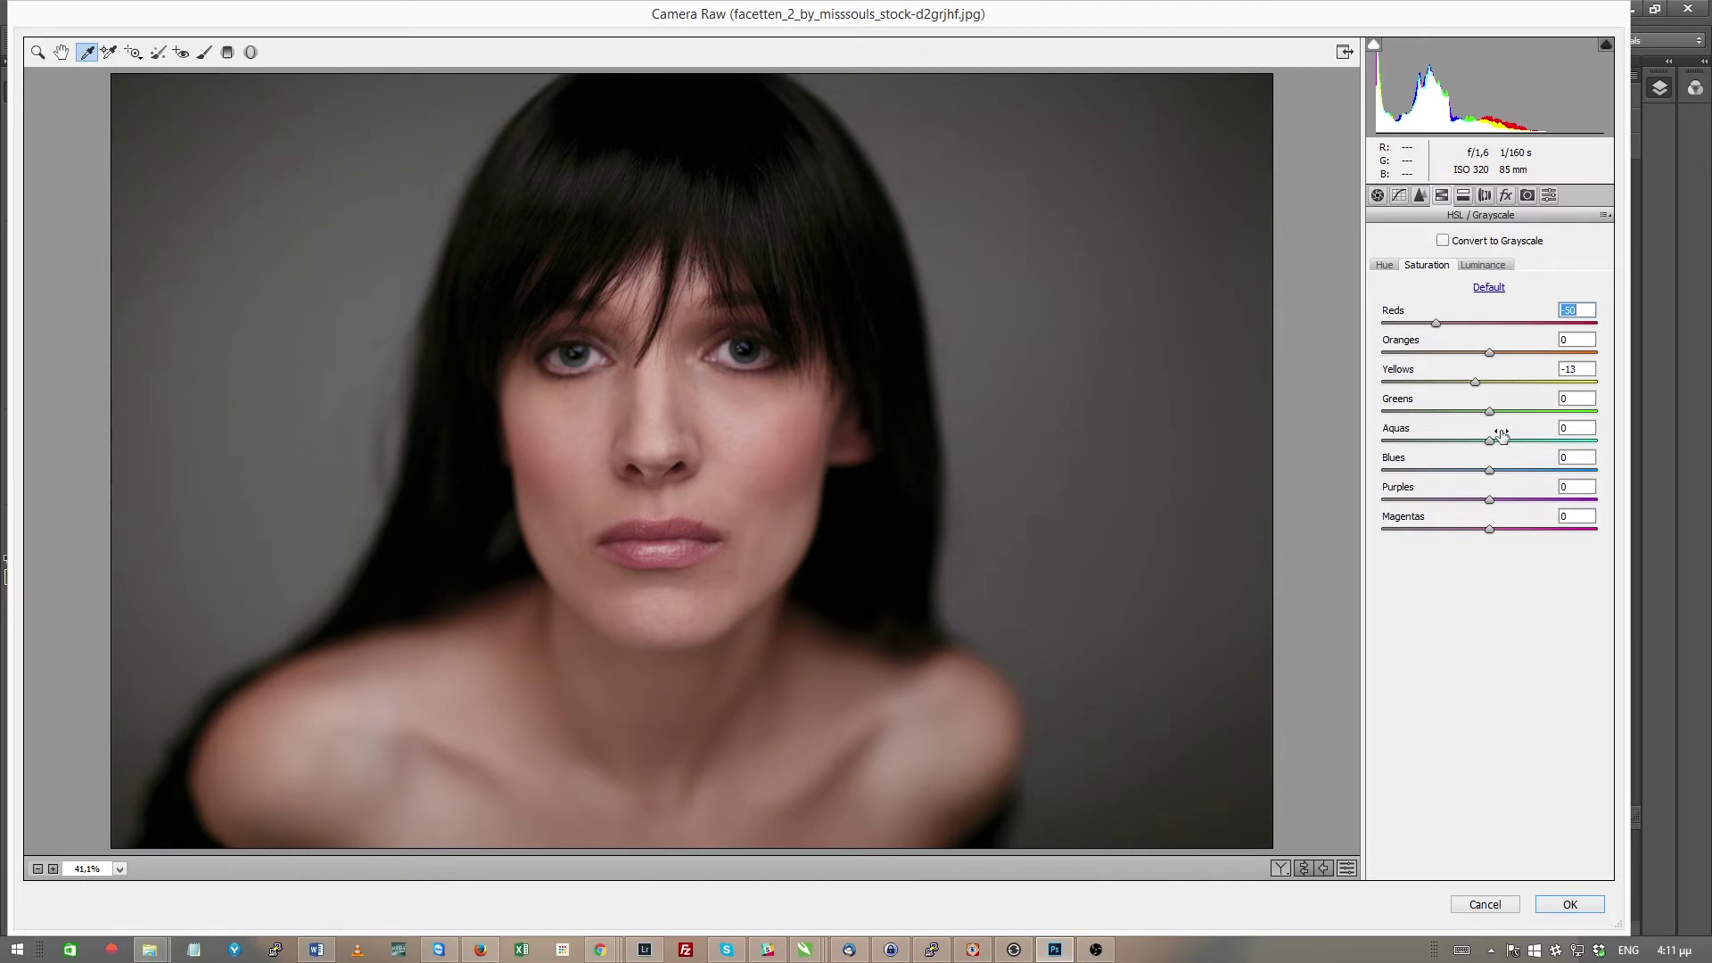
click(1497, 265)
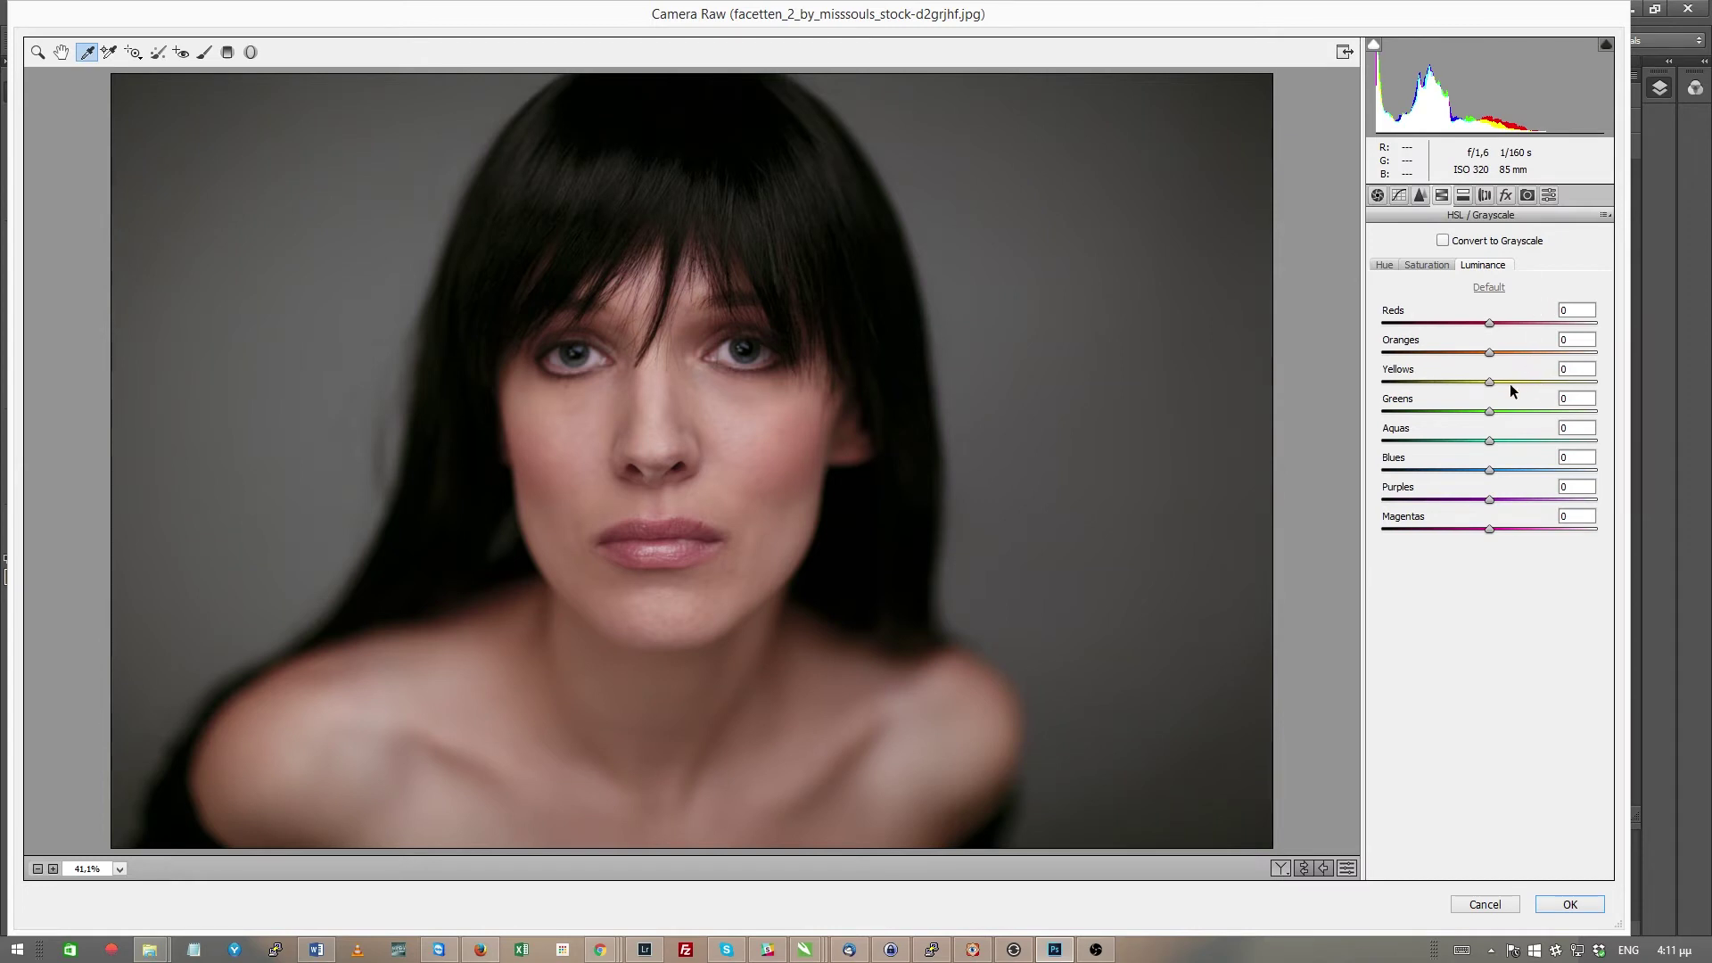
Raise HSL luminance to Reds +4, Oranges +23 and Yellows +13
mouse_move(1489, 381)
mouse_down()
mouse_move(1519, 376)
mouse_move(1519, 323)
mouse_move(1545, 322)
mouse_move(1471, 323)
mouse_move(1529, 355)
mouse_move(1606, 355)
mouse_up()
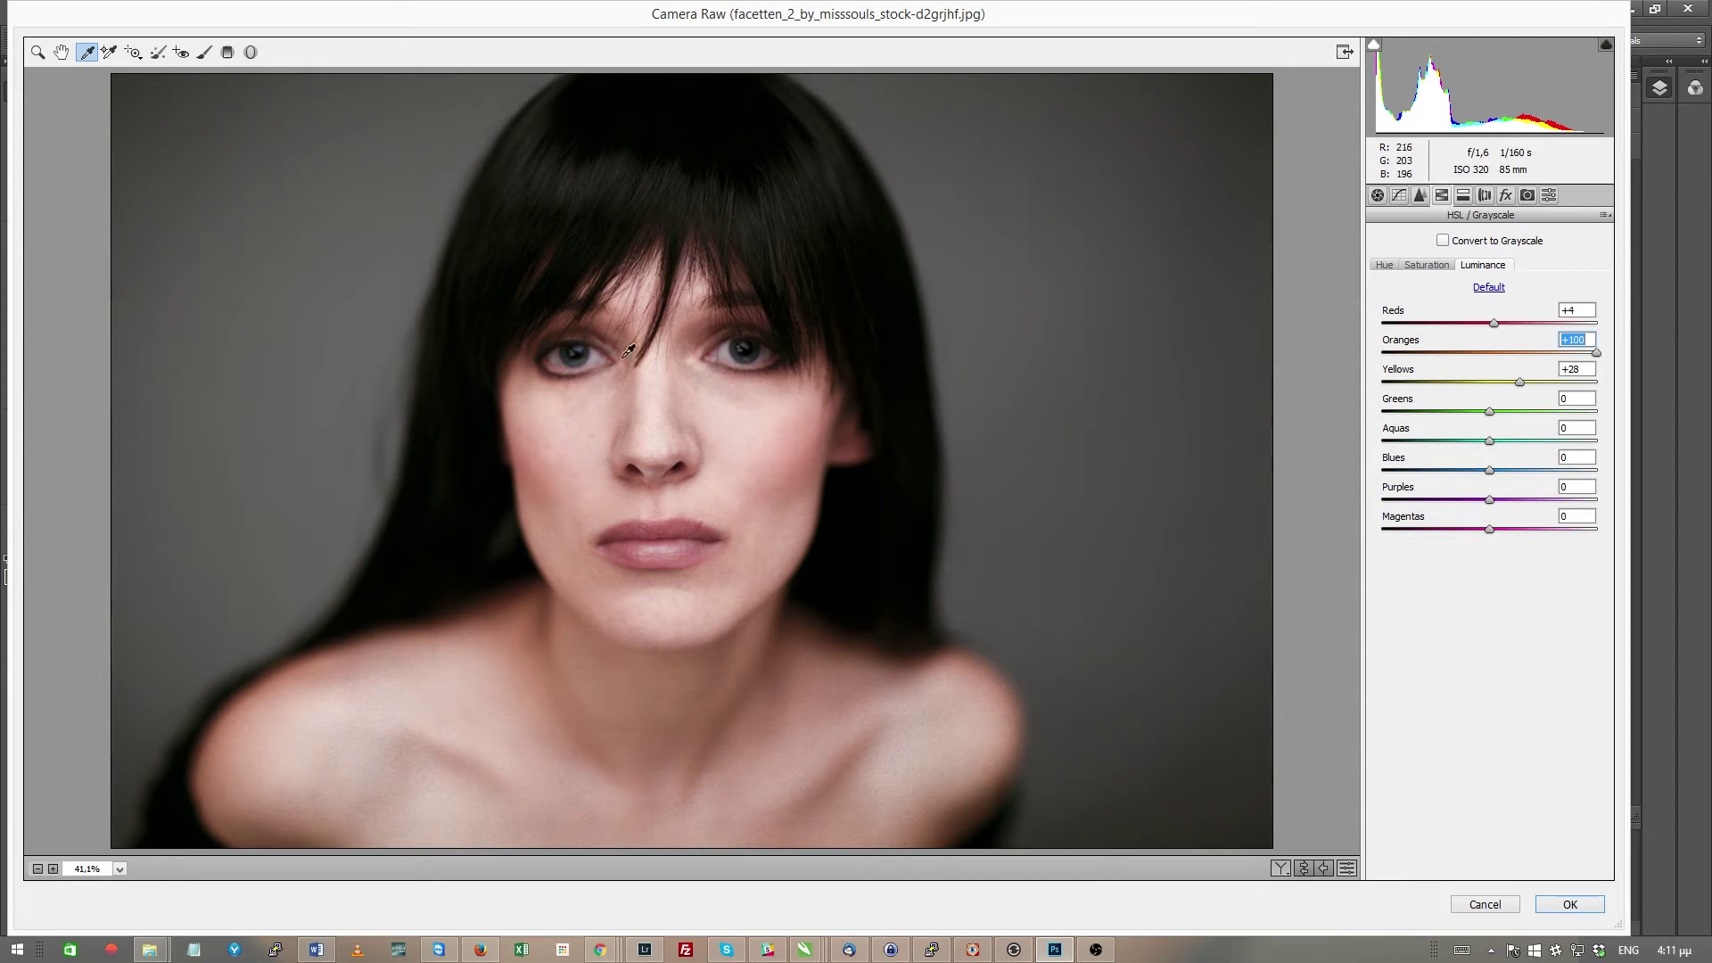
key(Tab)
mouse_move(1596, 353)
mouse_down()
mouse_move(1518, 352)
mouse_move(1504, 381)
mouse_move(1510, 353)
mouse_up()
click(1515, 355)
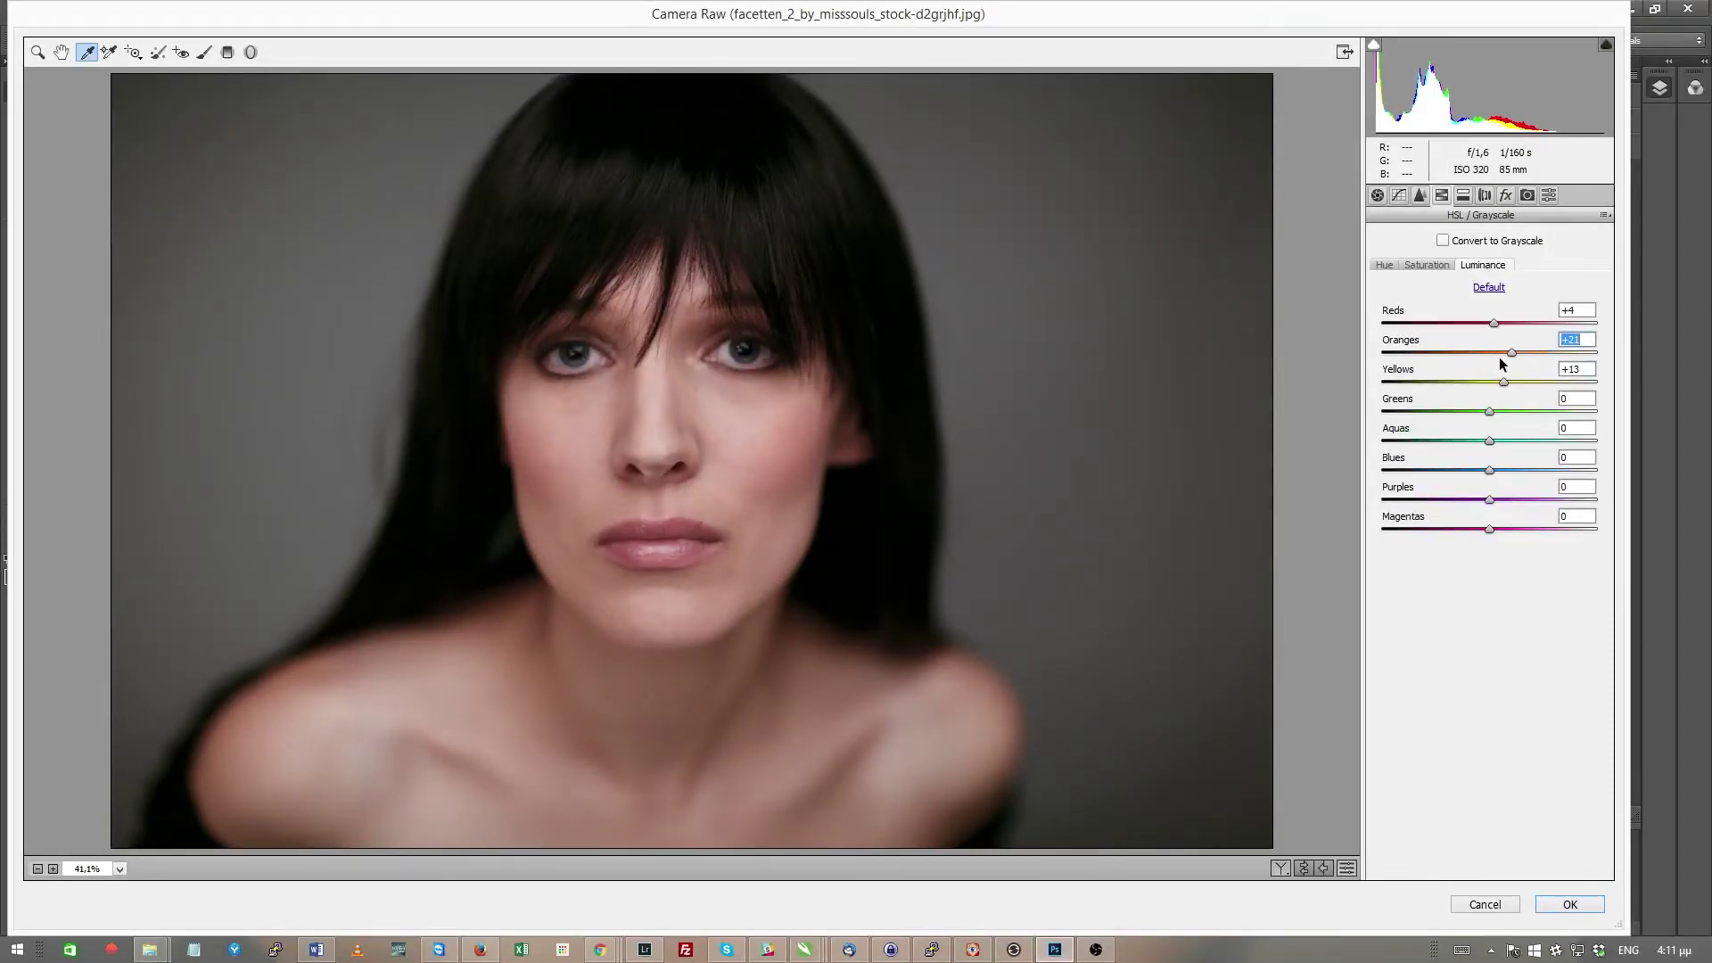
drag(1516, 353, 1518, 353)
Raise Exposure to +0,35 and Contrast to +8, then apply the Camera Raw result
click(1378, 200)
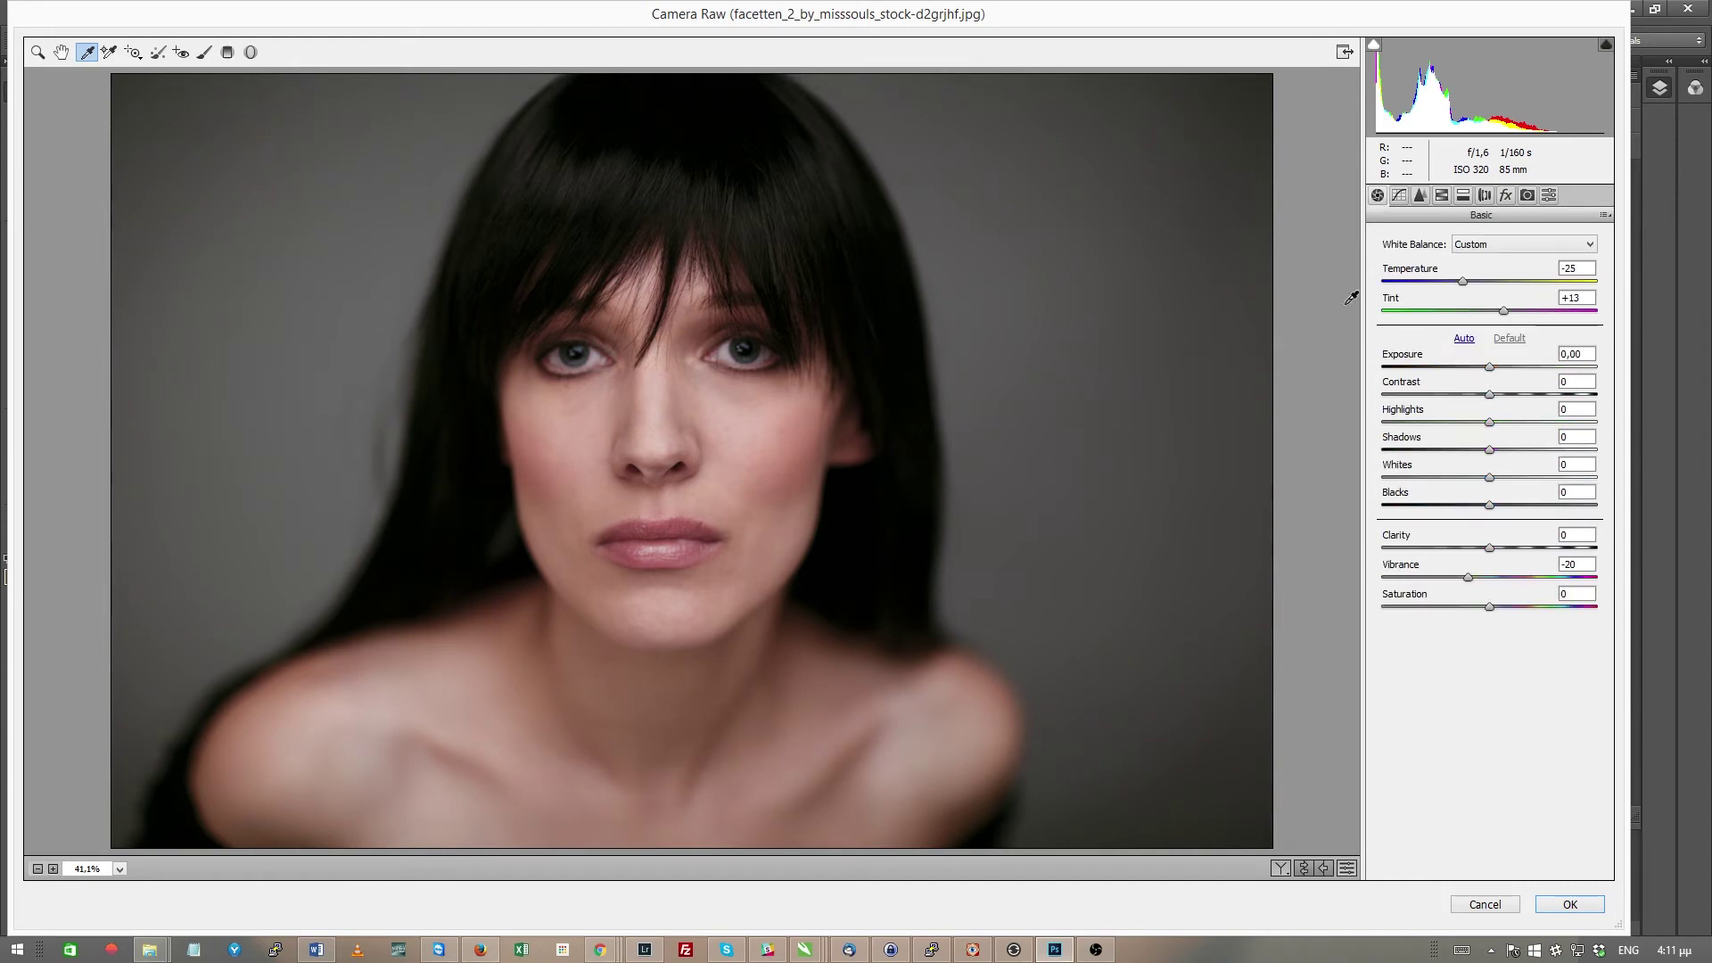
click(1486, 368)
mouse_move(1486, 368)
mouse_down()
mouse_move(1497, 400)
mouse_move(1453, 423)
mouse_move(1470, 422)
mouse_up()
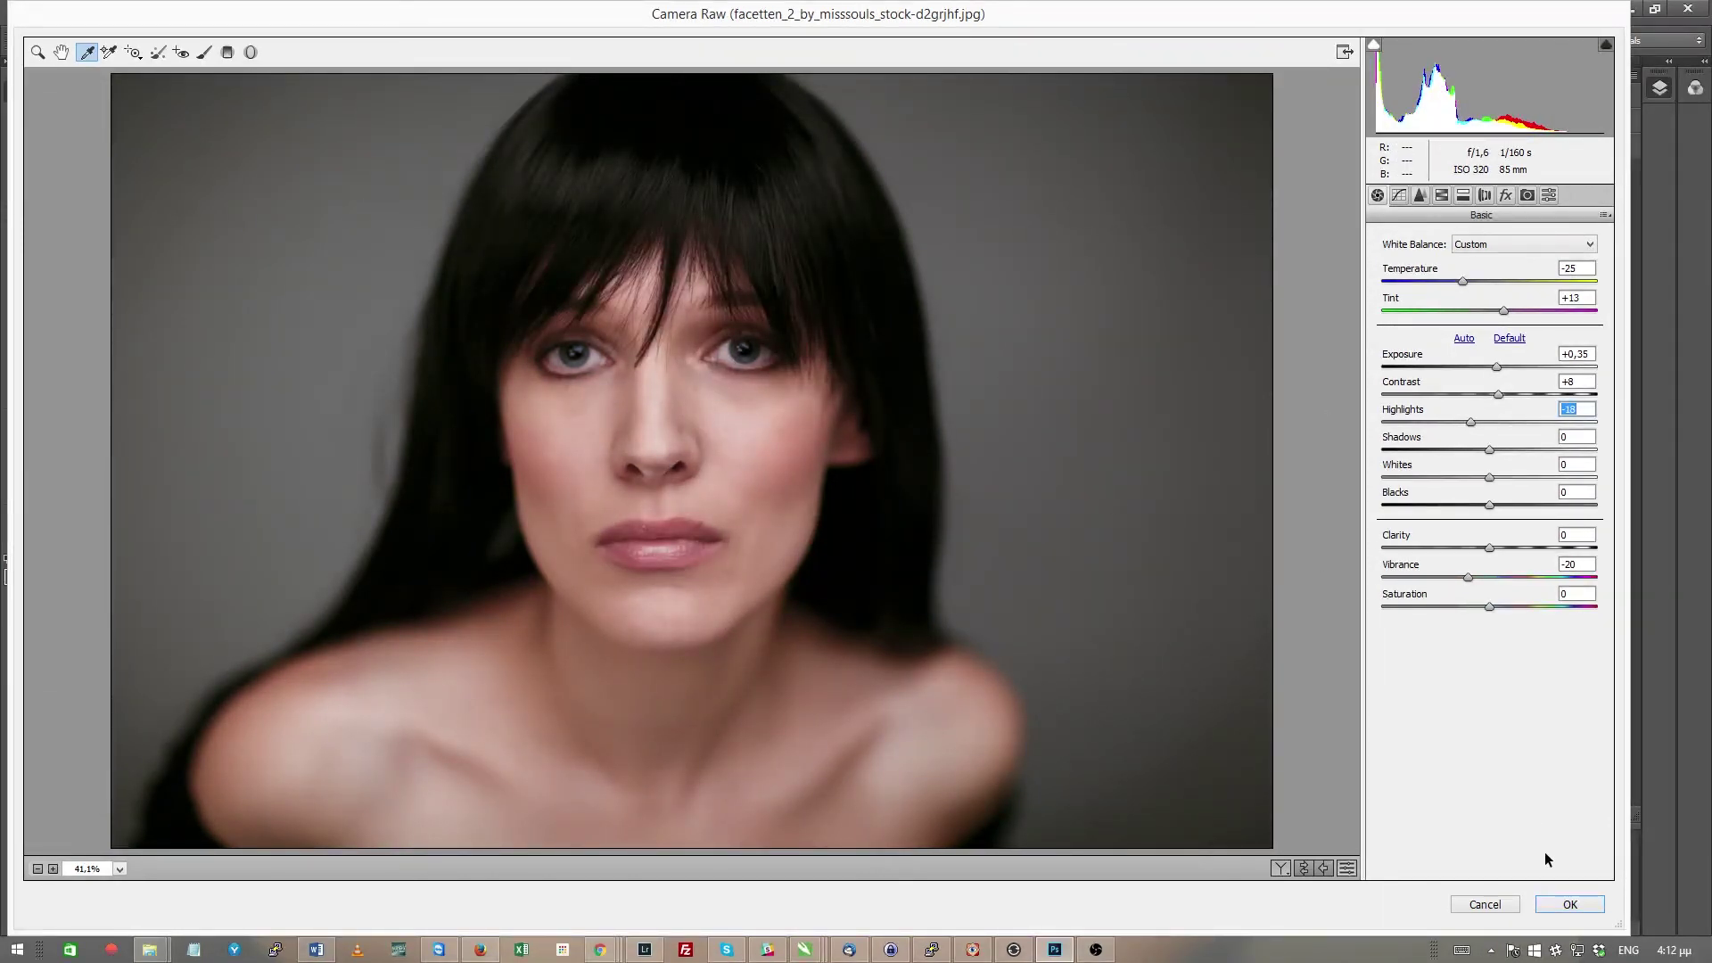
click(1569, 905)
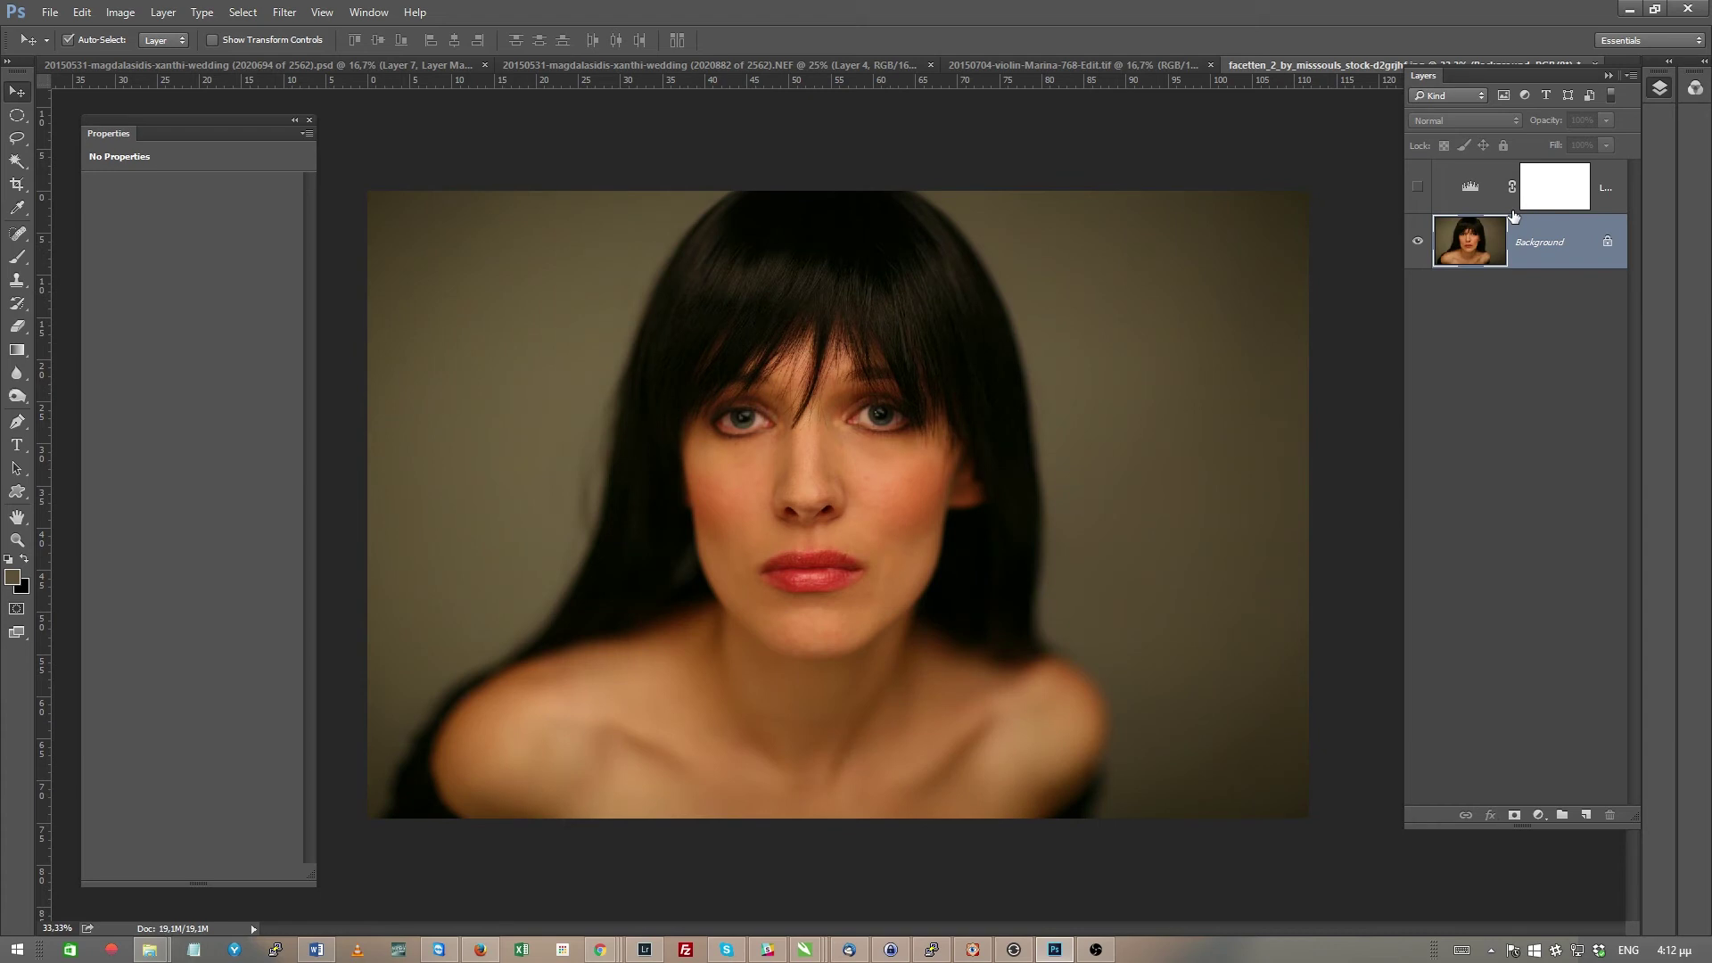
Duplicate the Background layer and rename the copy 'WB Corrections'
key(ctrl+j)
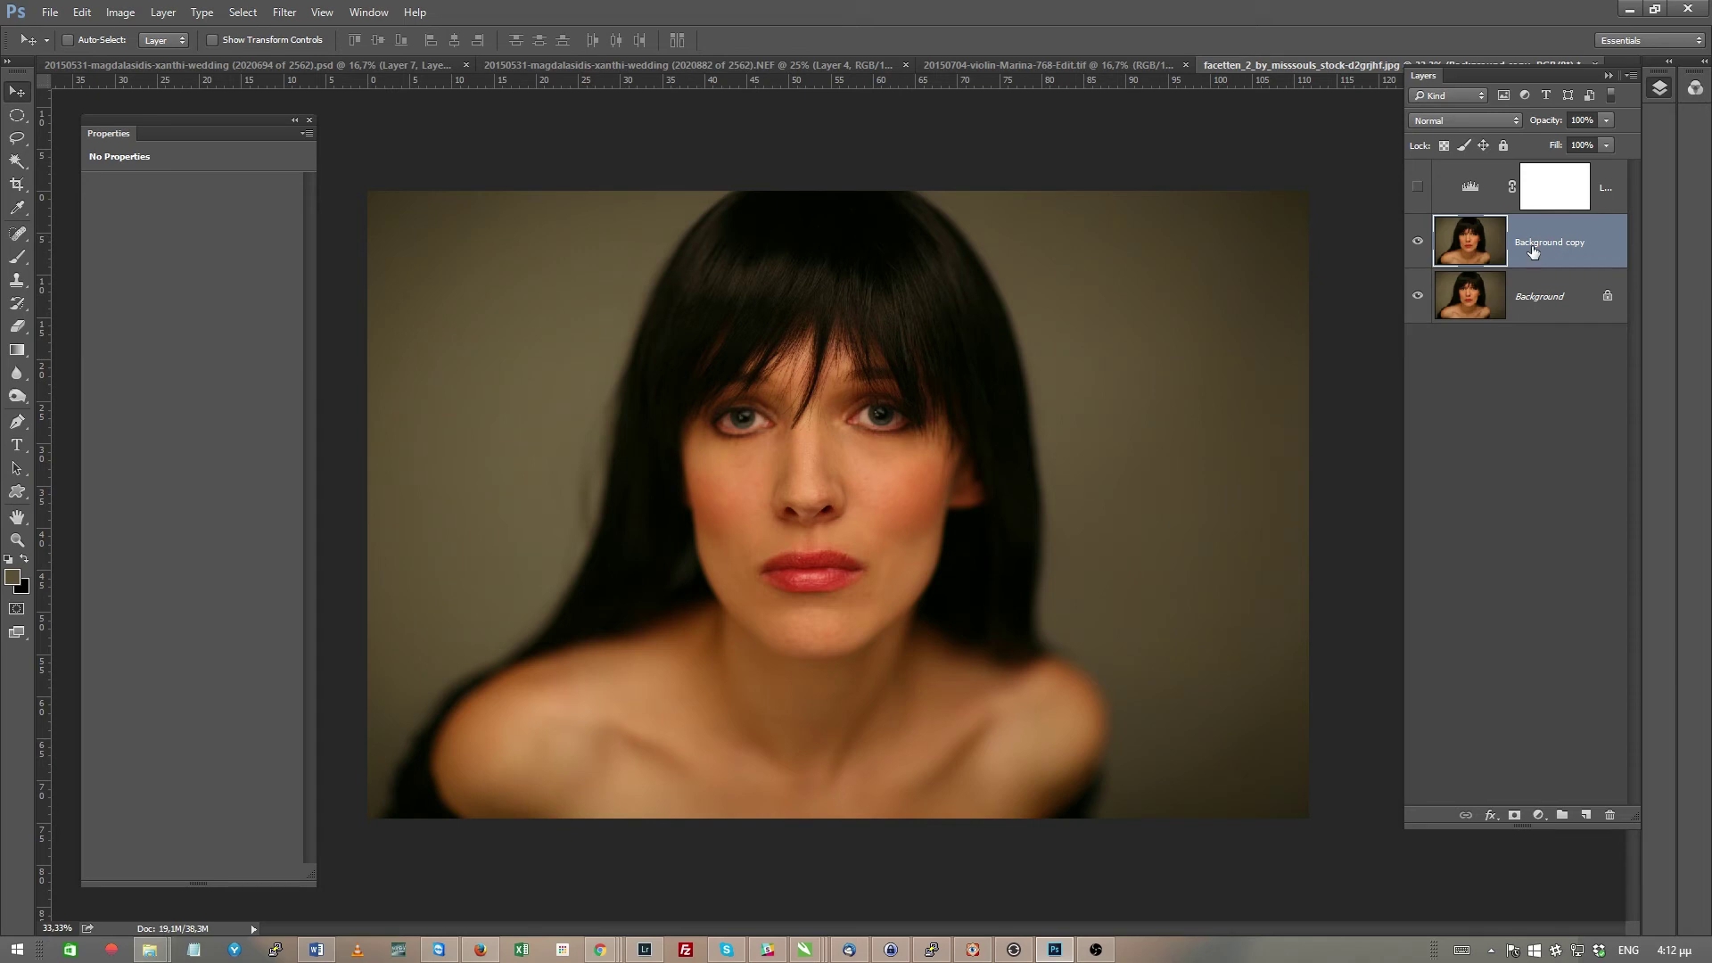
double_click(1531, 247)
text(WB )
text(Correc)
text(tions)
key(Return)
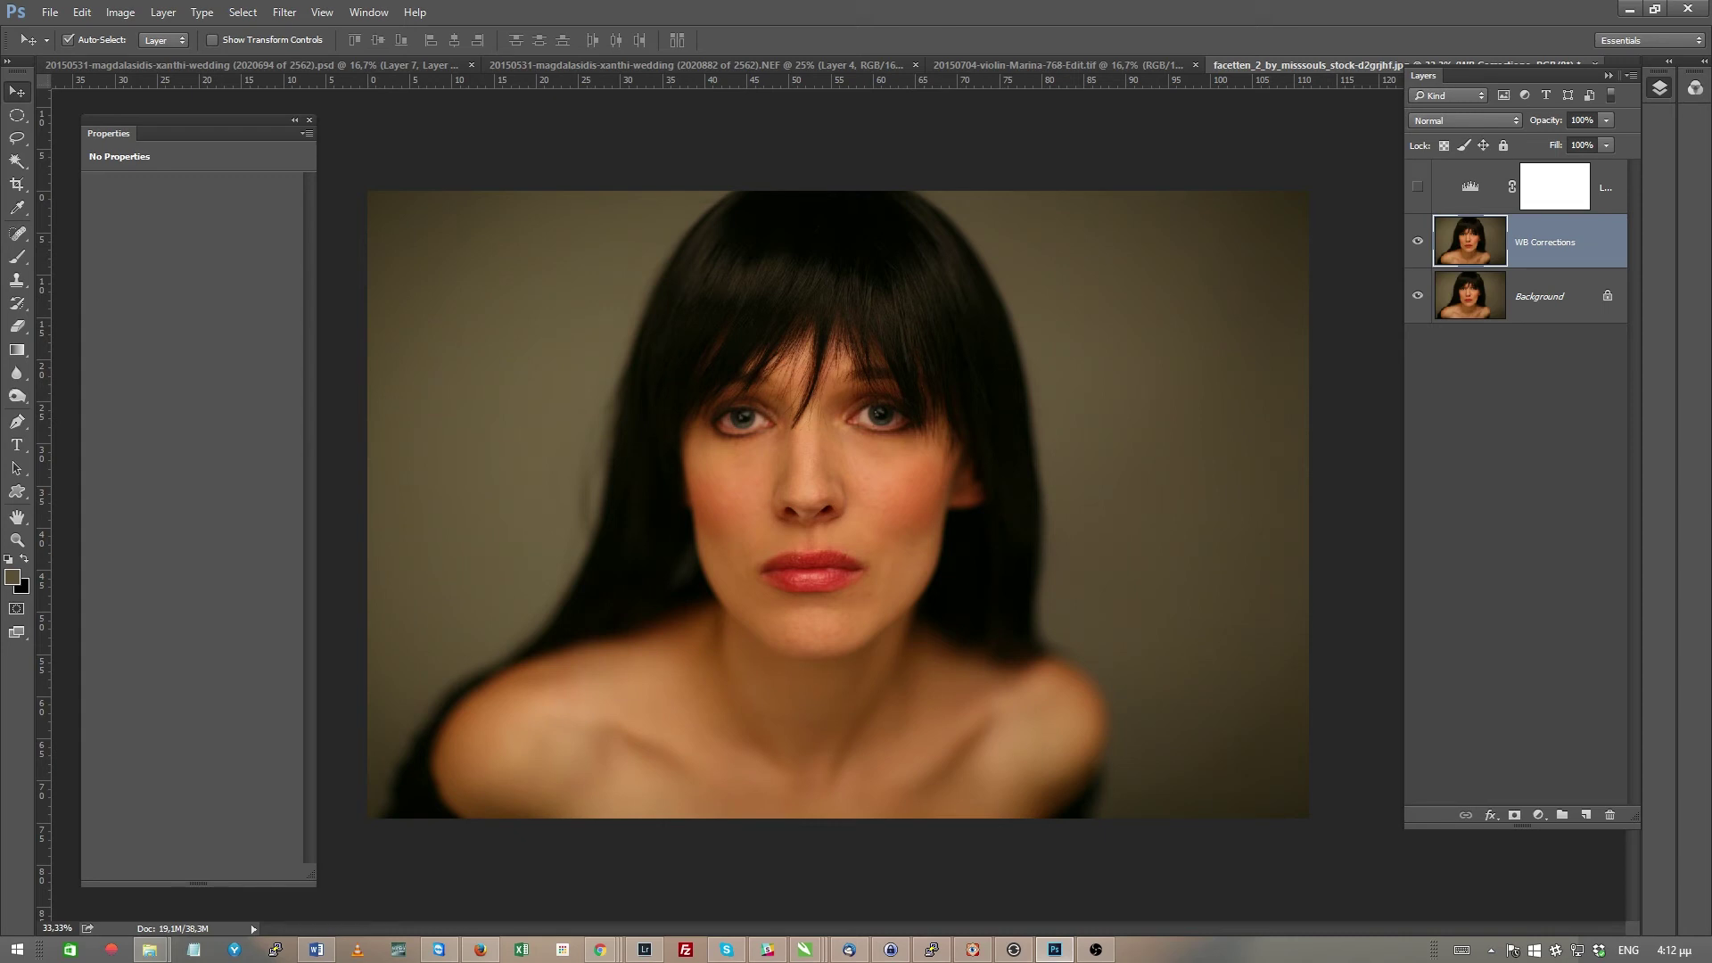
Toggle WB Corrections and the adjustment layer on and off to compare against the warm original
click(1414, 241)
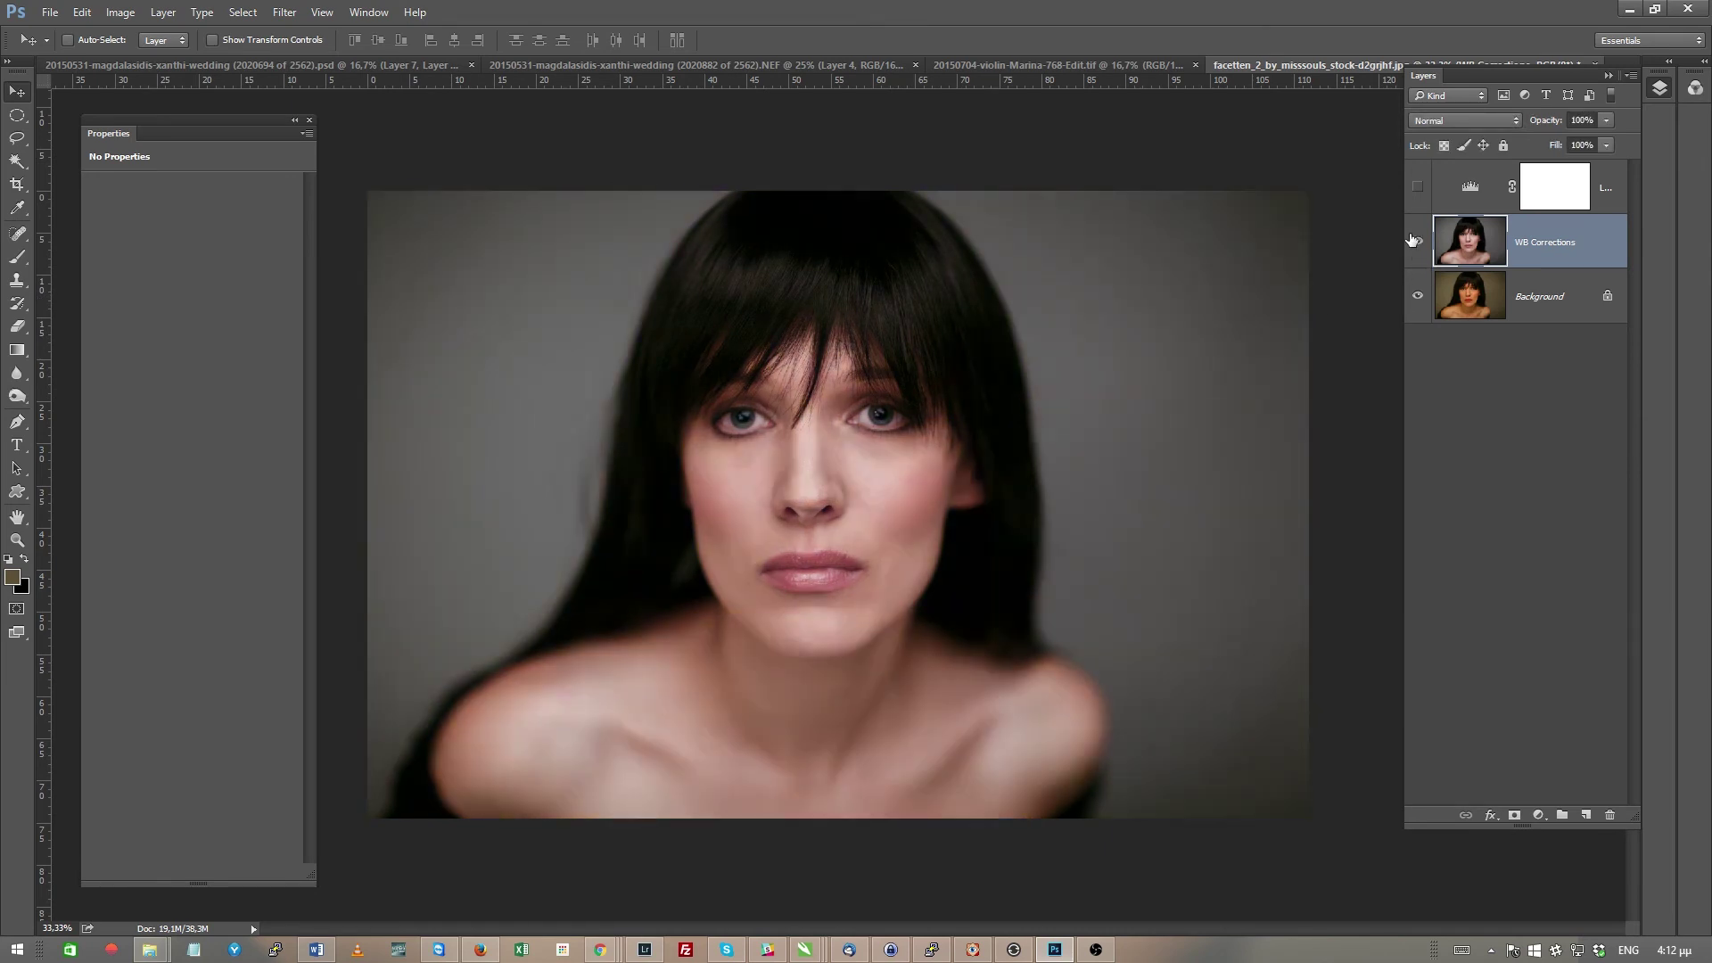
click(1413, 240)
click(1418, 187)
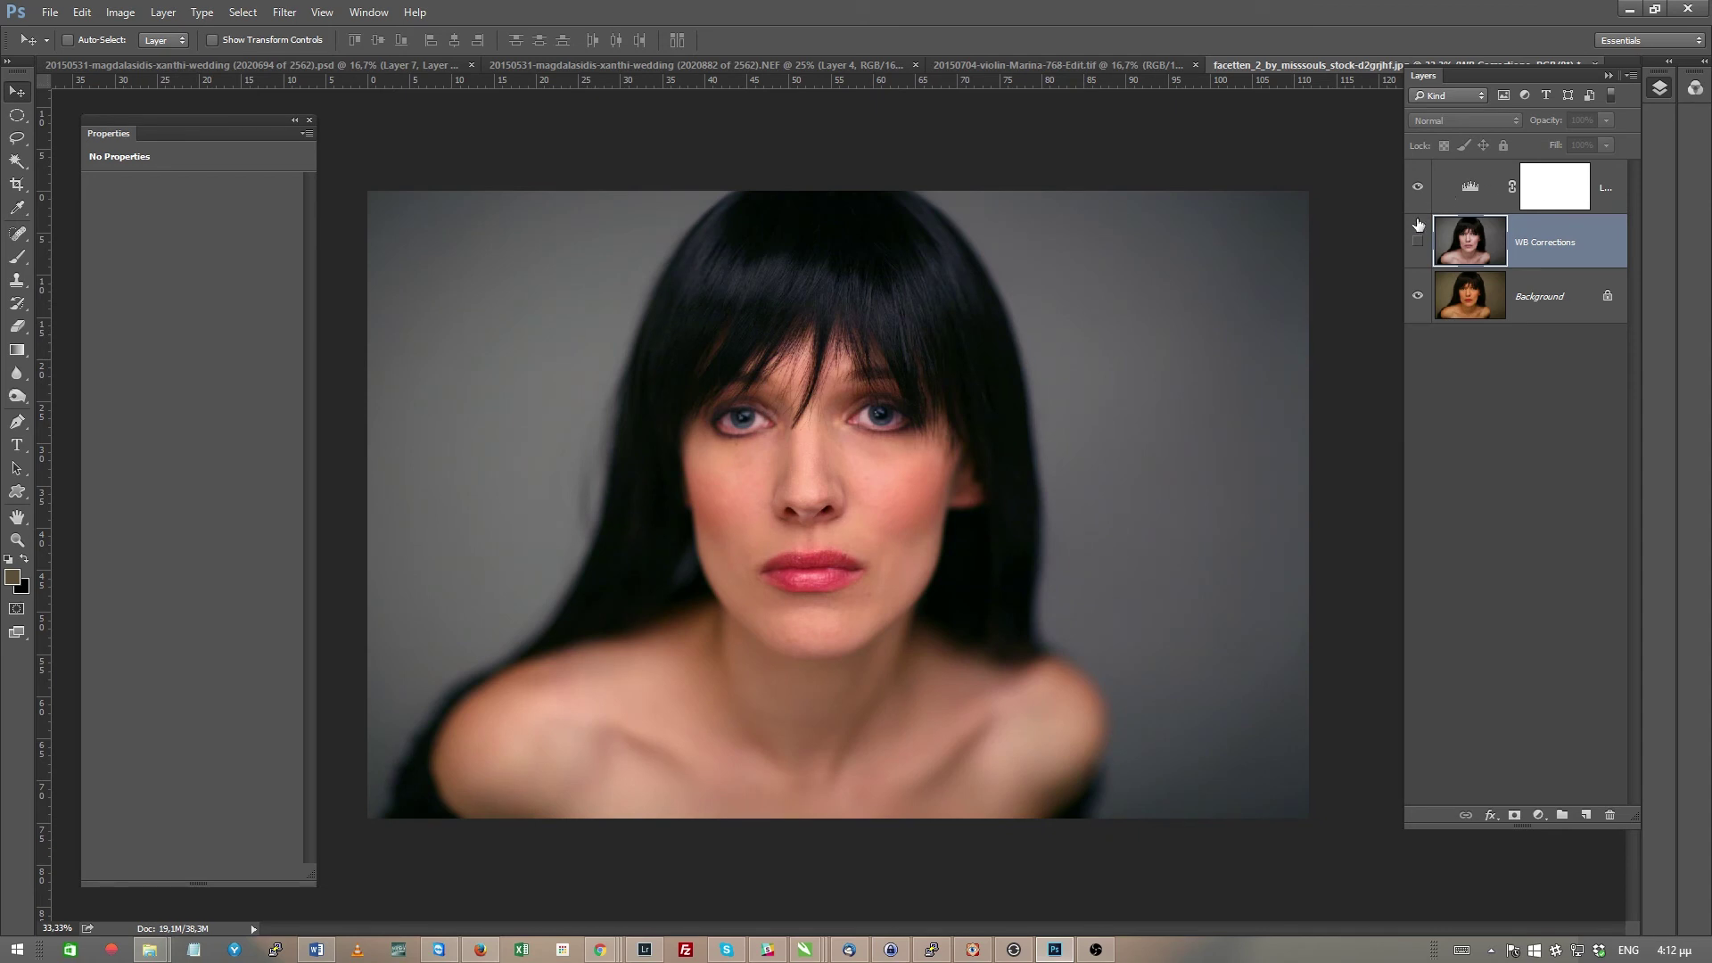
click(1414, 241)
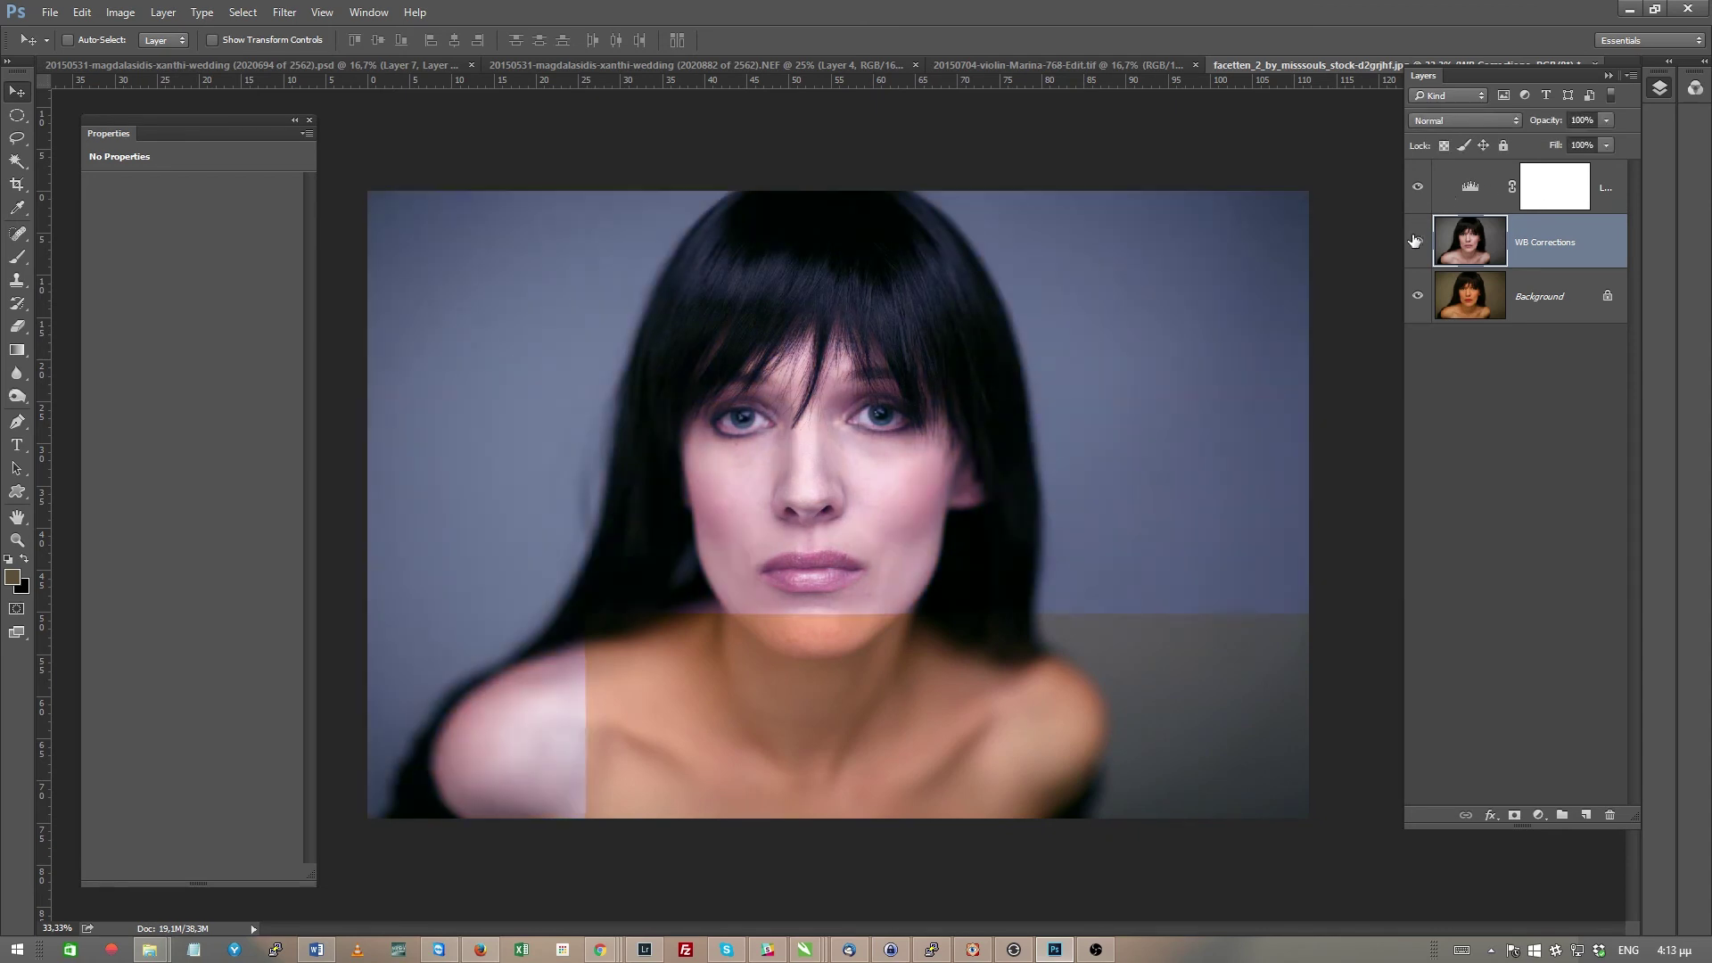
click(1415, 241)
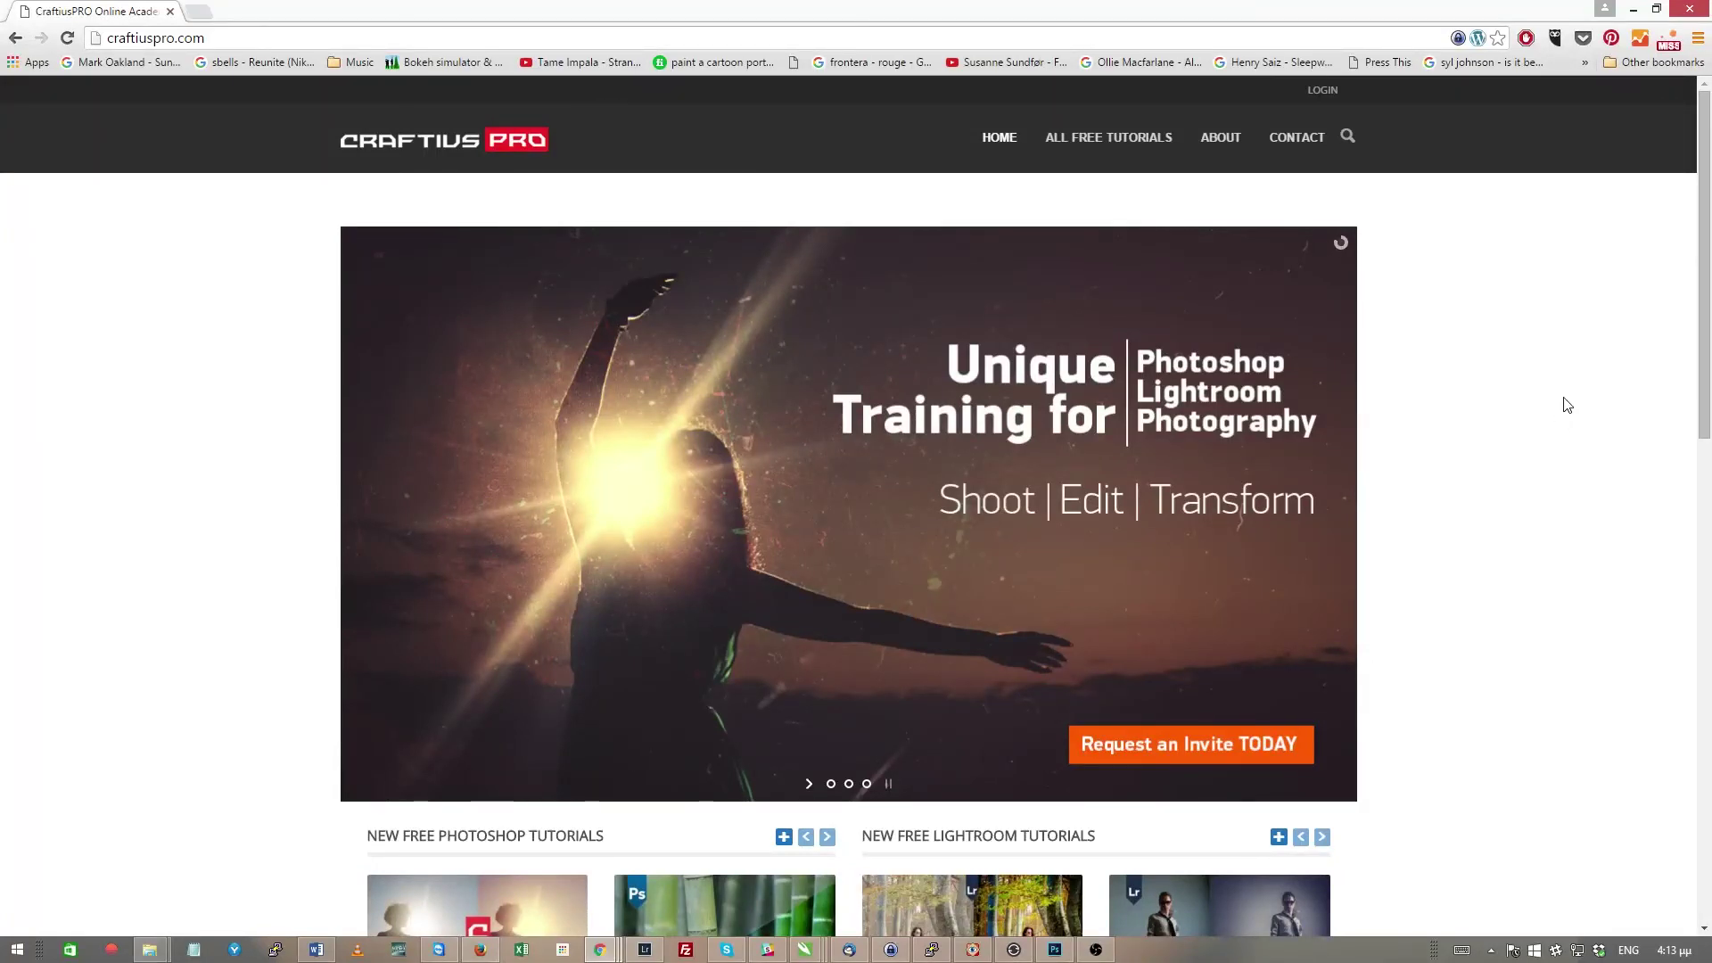
scroll(1566, 404, down, 3)
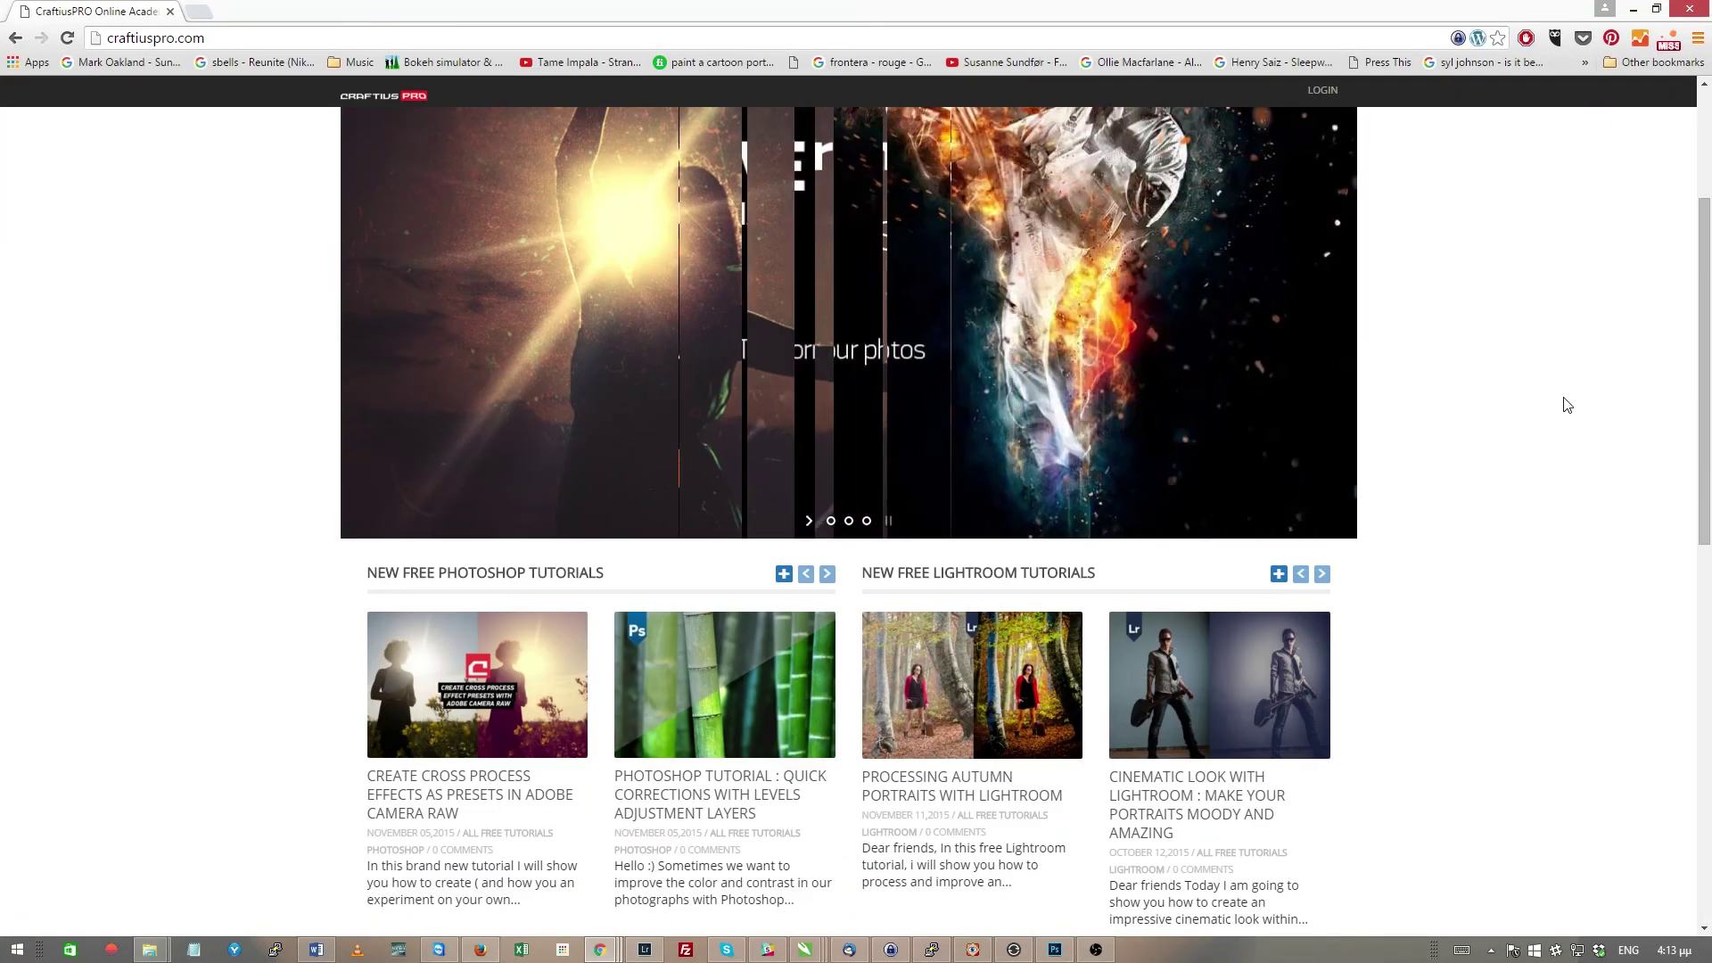
scroll(1566, 405, up, 2)
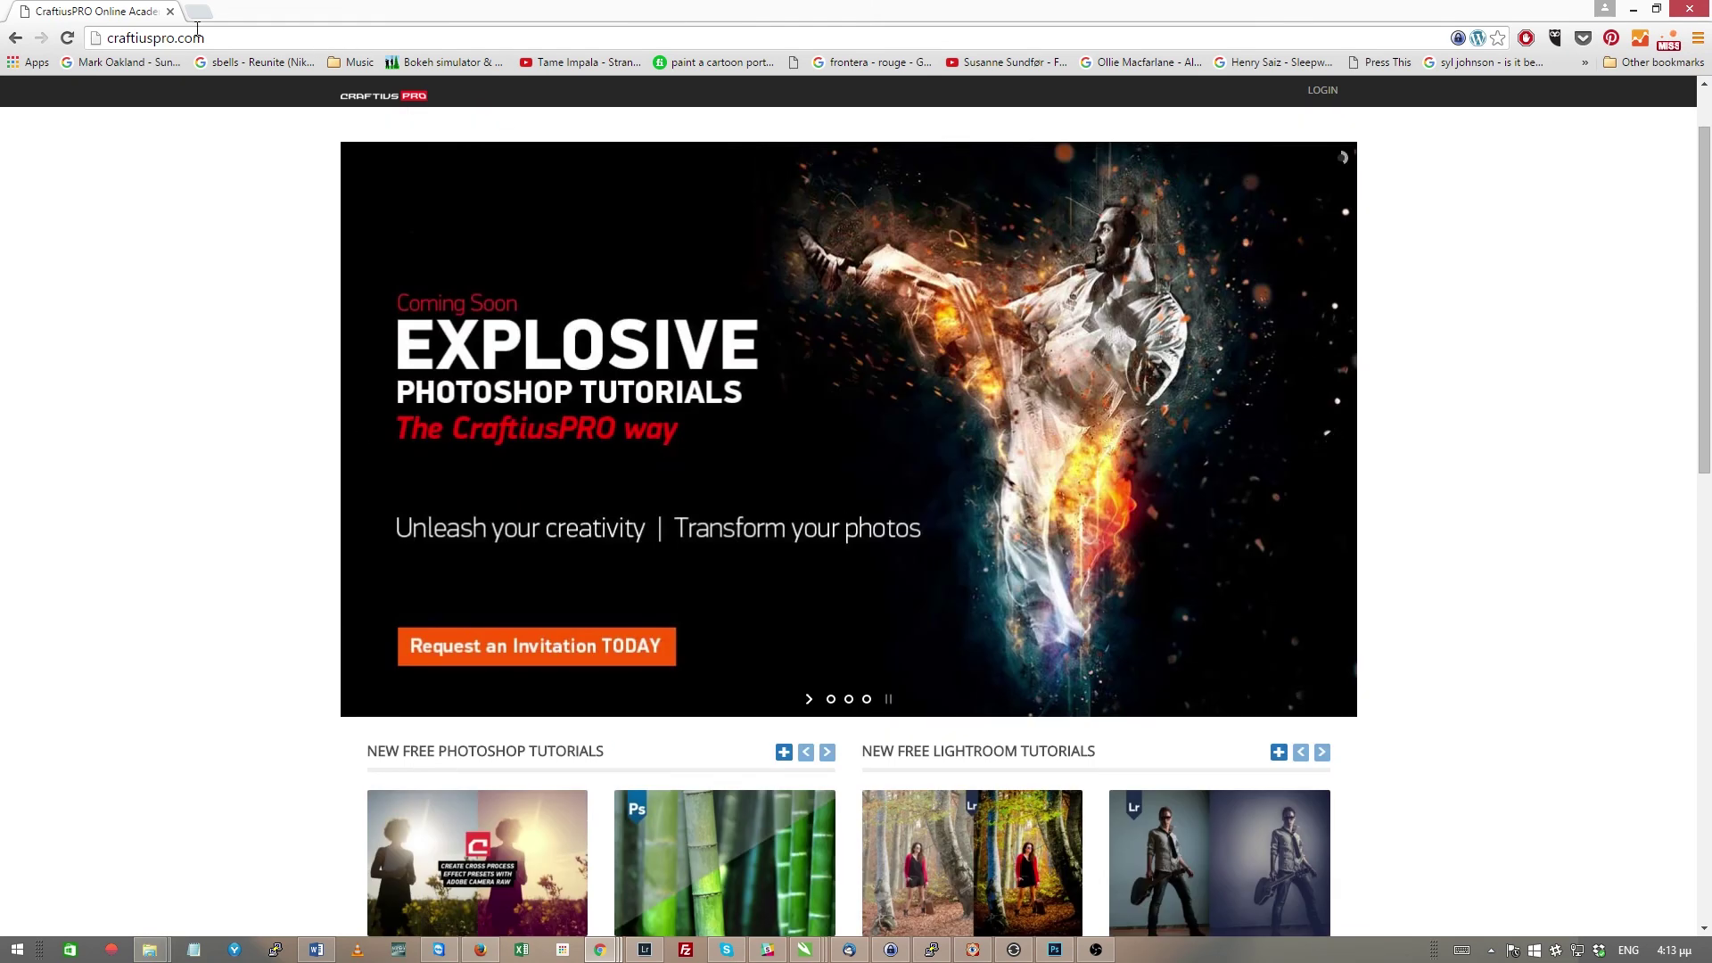
scroll(191, 374, down, 4)
scroll(190, 381, down, 3)
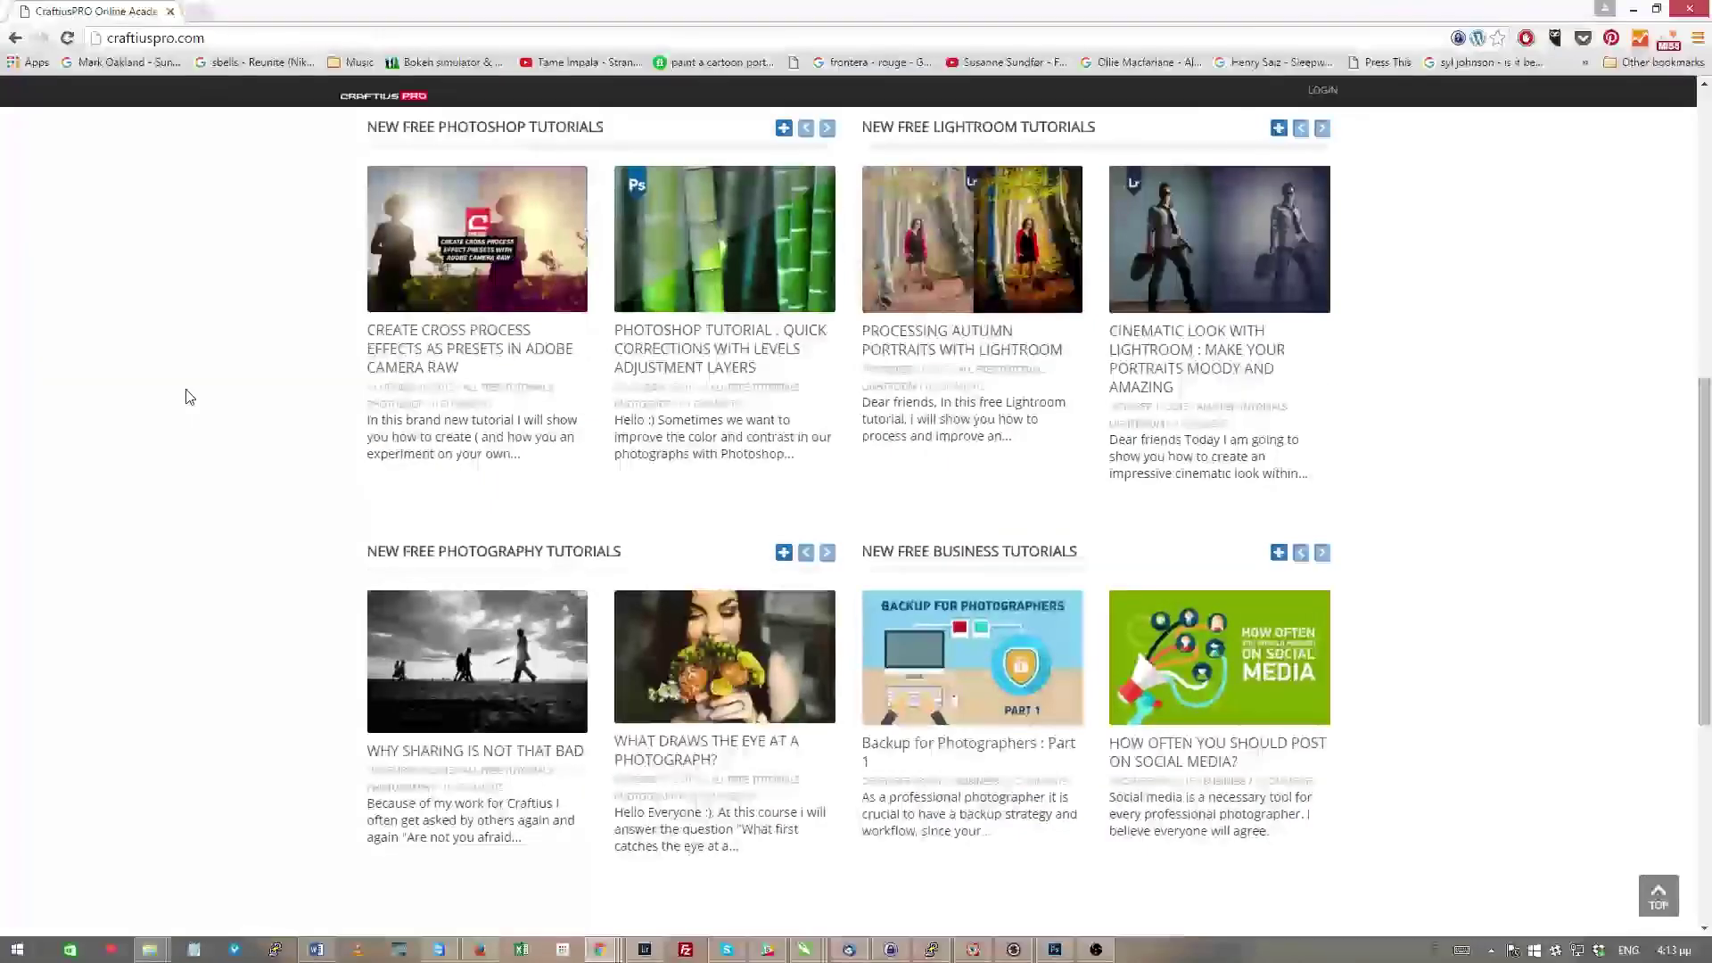
scroll(133, 338, up, 4)
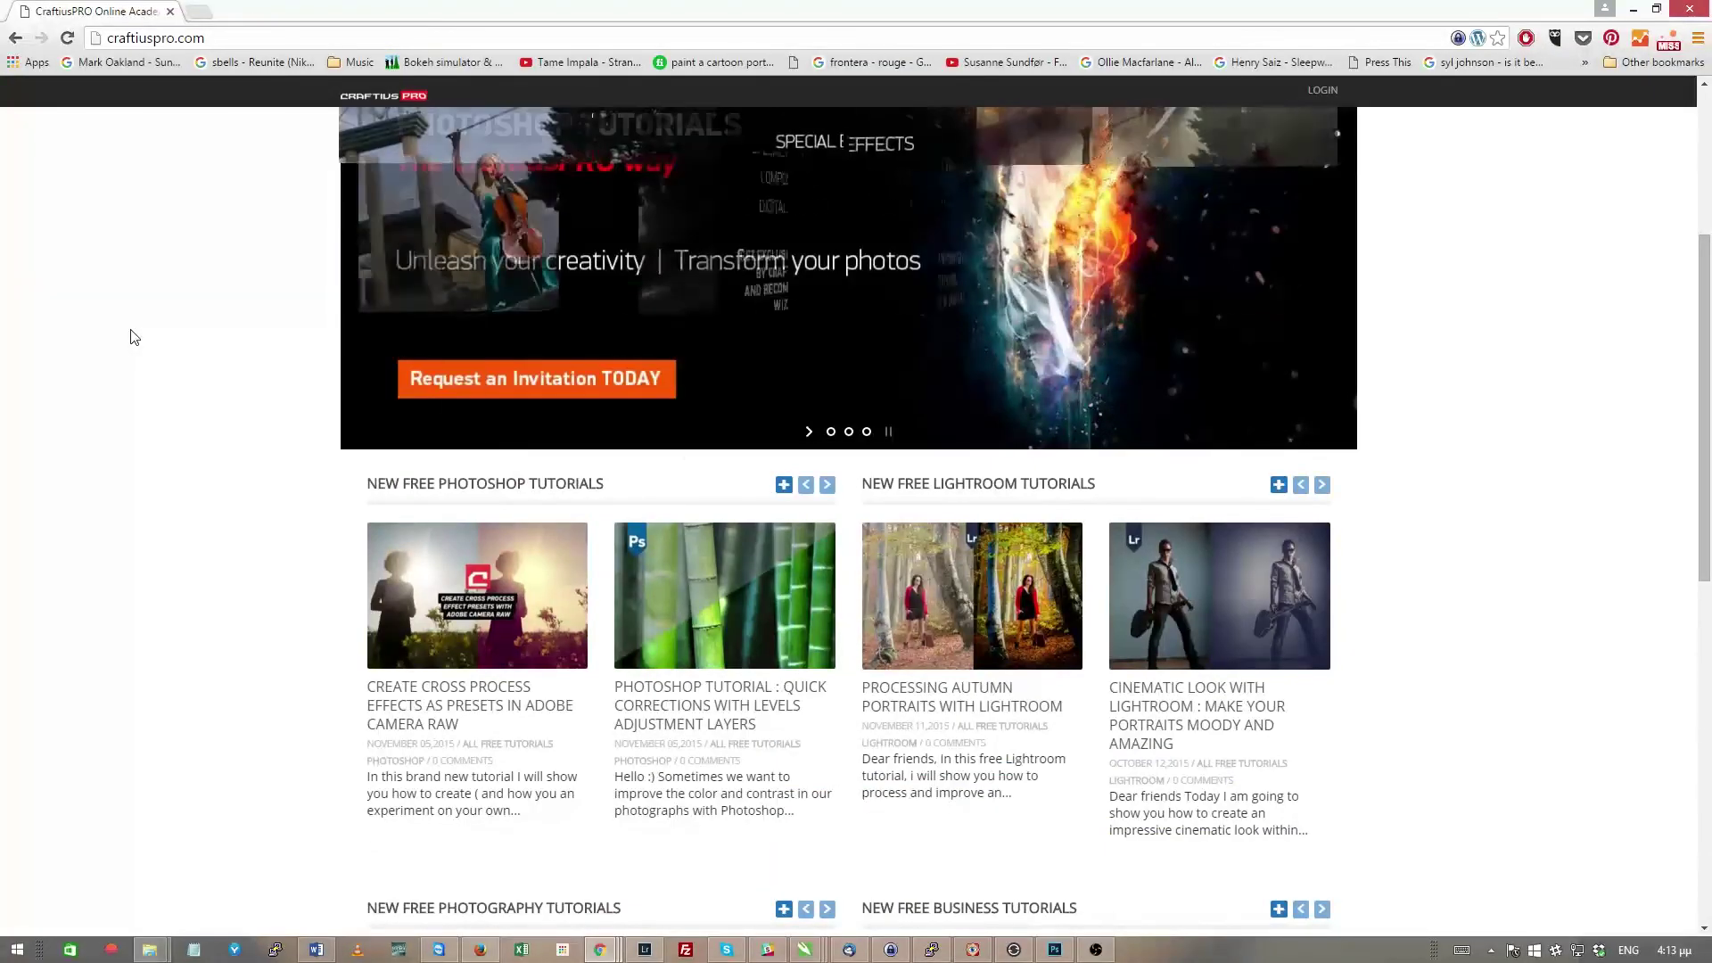
scroll(62, 409, up, 1)
scroll(67, 410, up, 3)
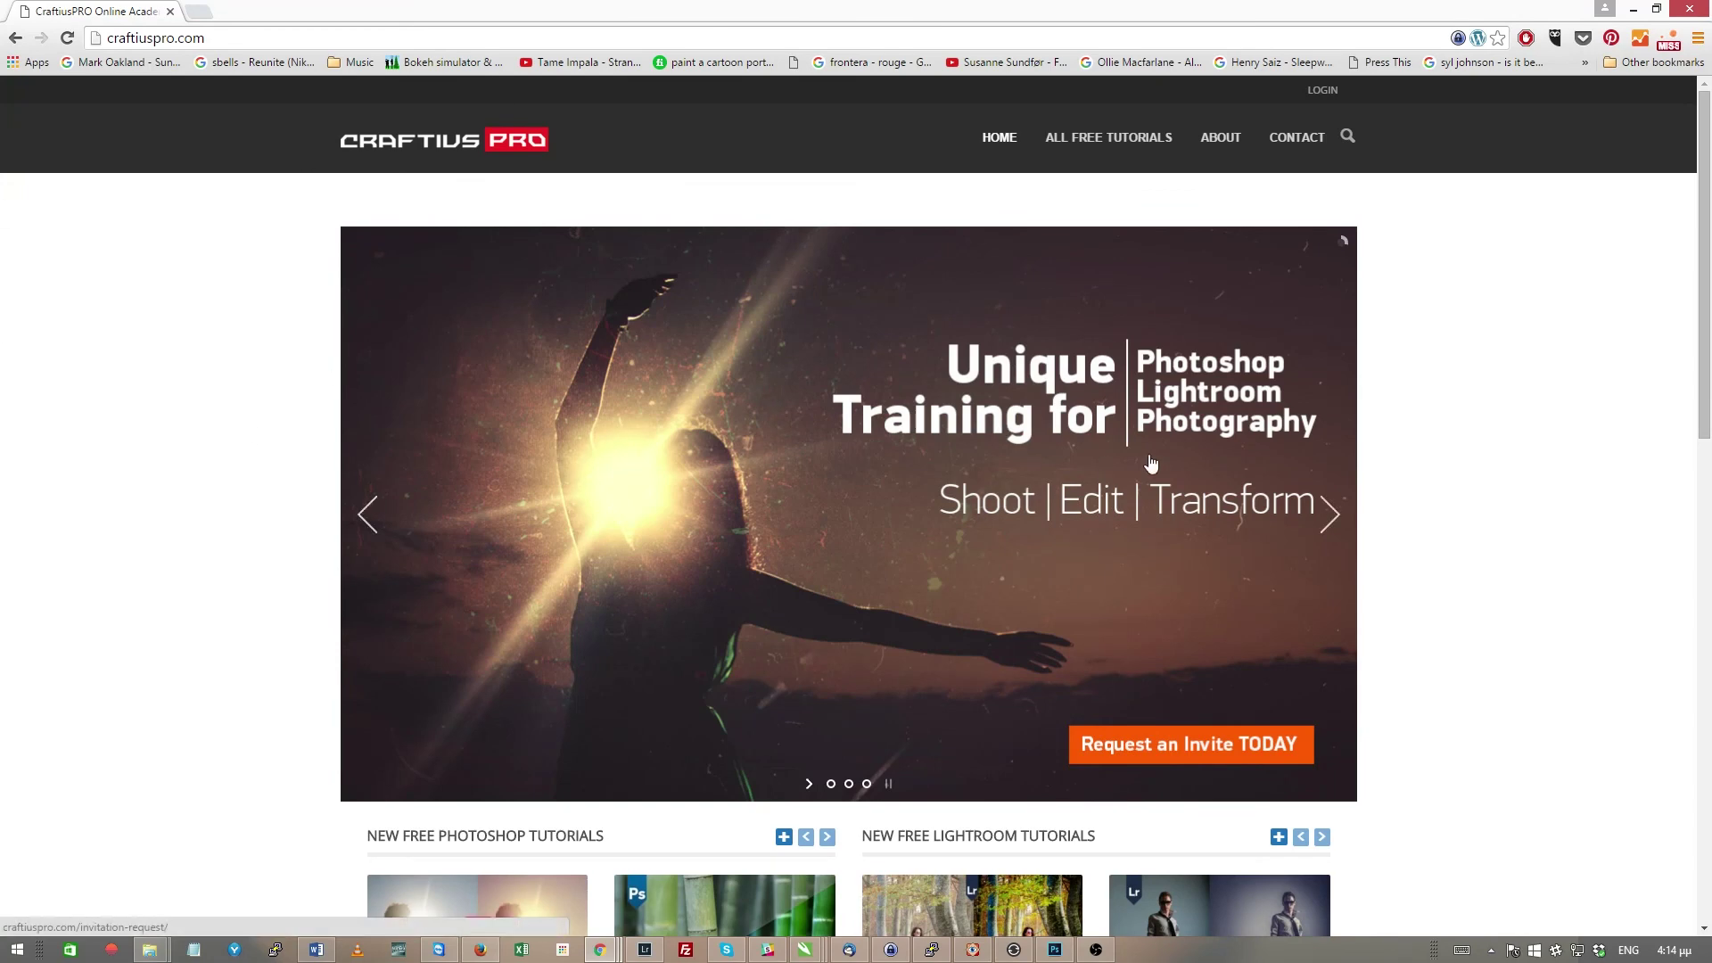
Advance the homepage slider two slides, past 'Explosive Photoshop Tutorials' to 'Creative Overload'
click(1330, 514)
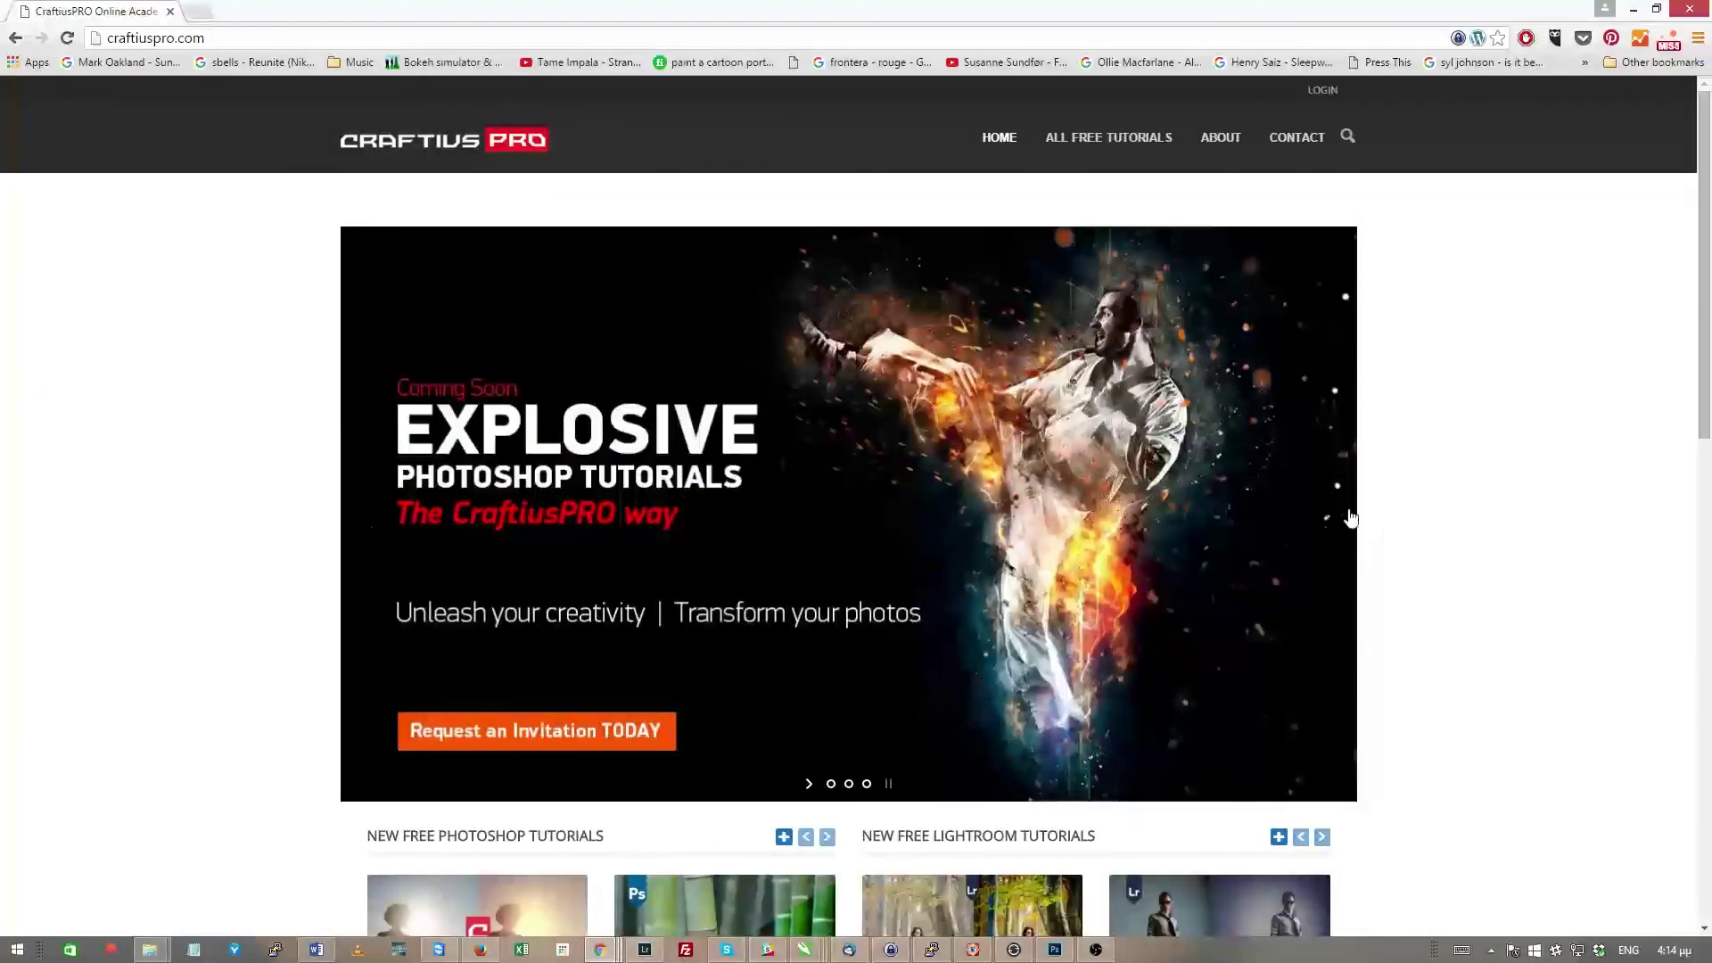
click(1330, 509)
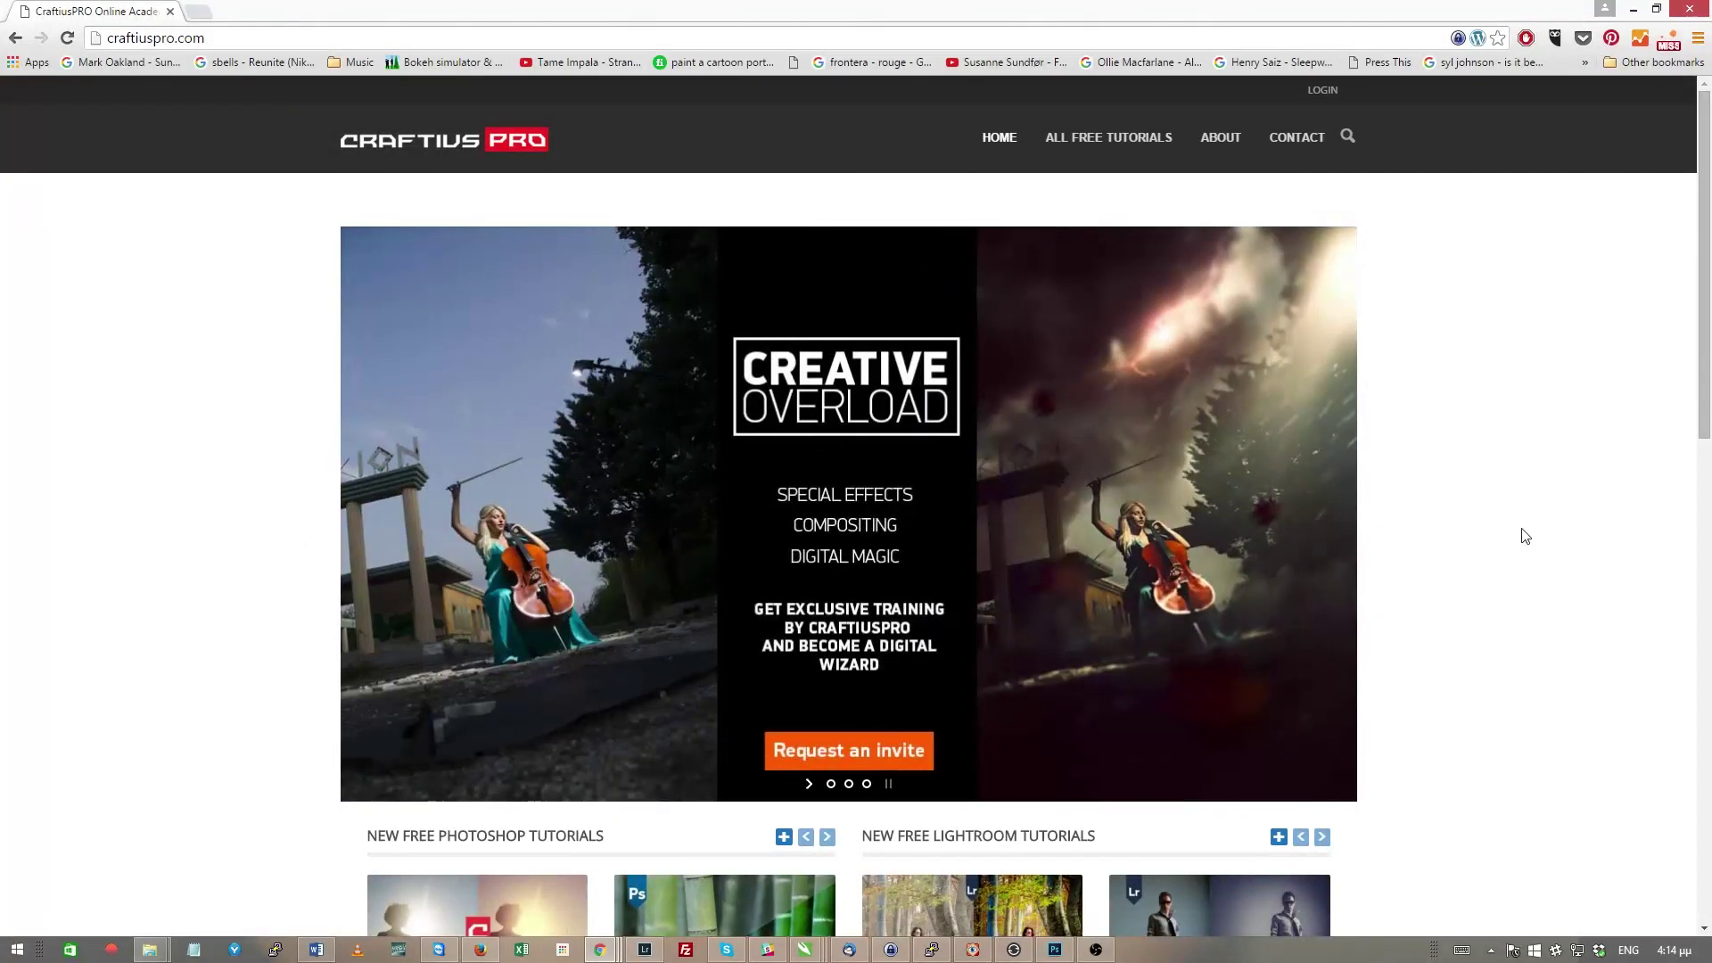